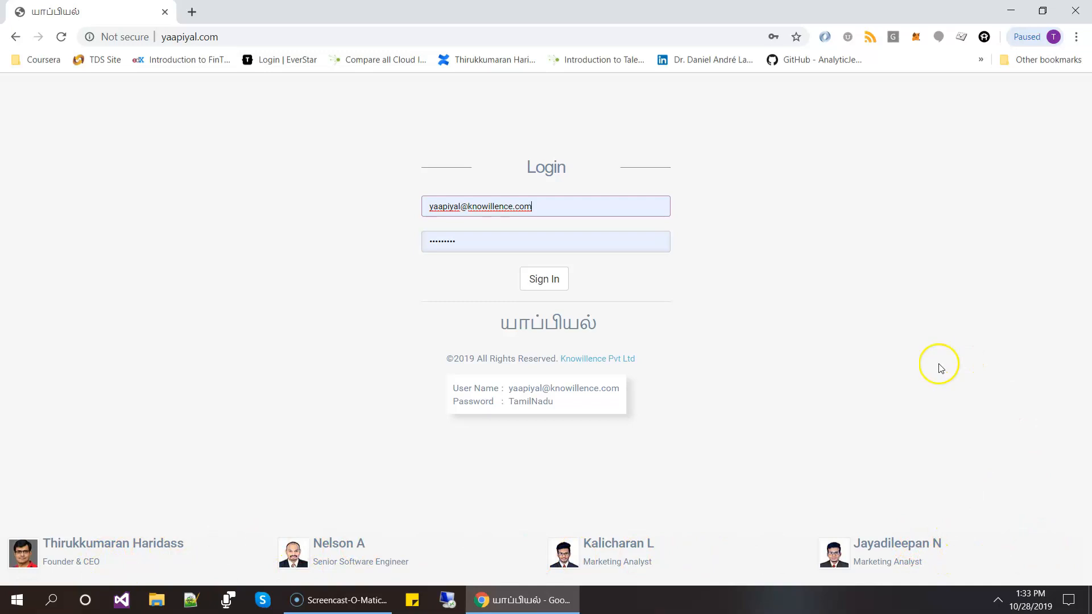
- Sign in with the filled-in credentials and open the My Details page under Human Resources
left_click(544, 279)
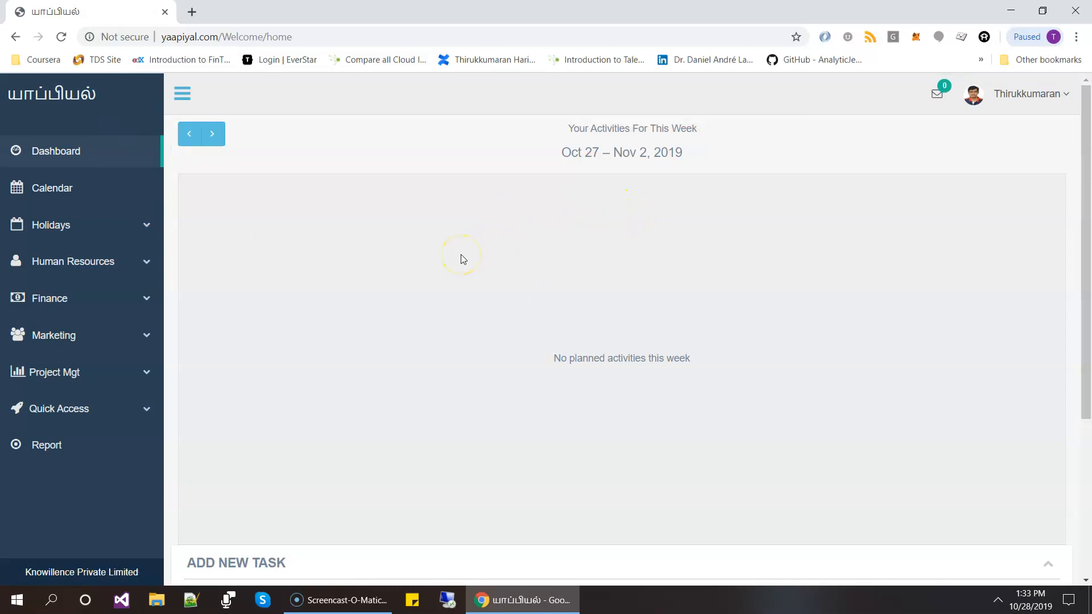
left_click(122, 262)
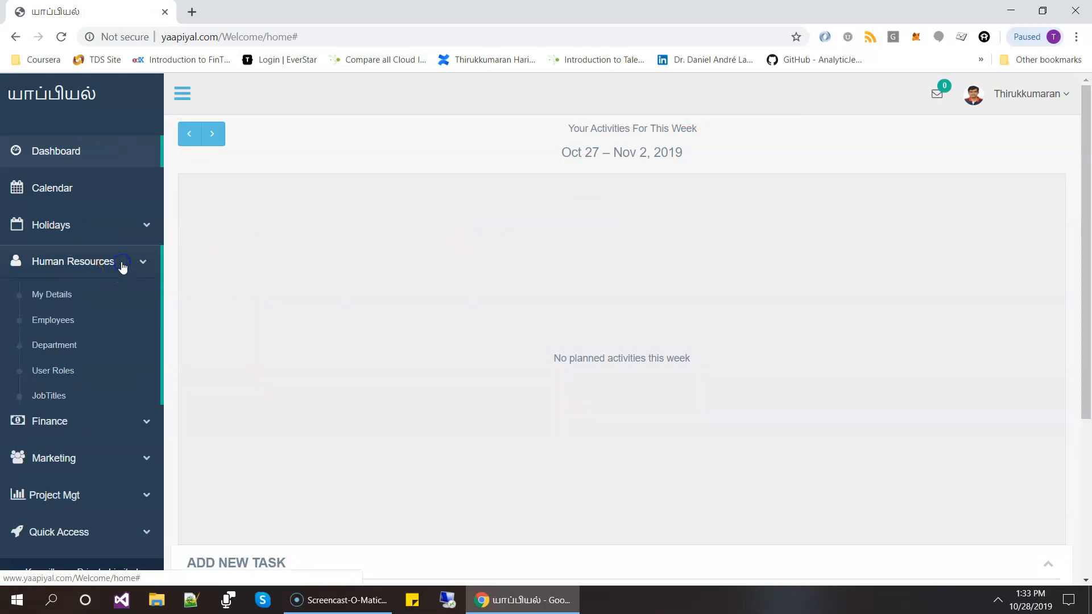
scroll(122, 267, "down", 2)
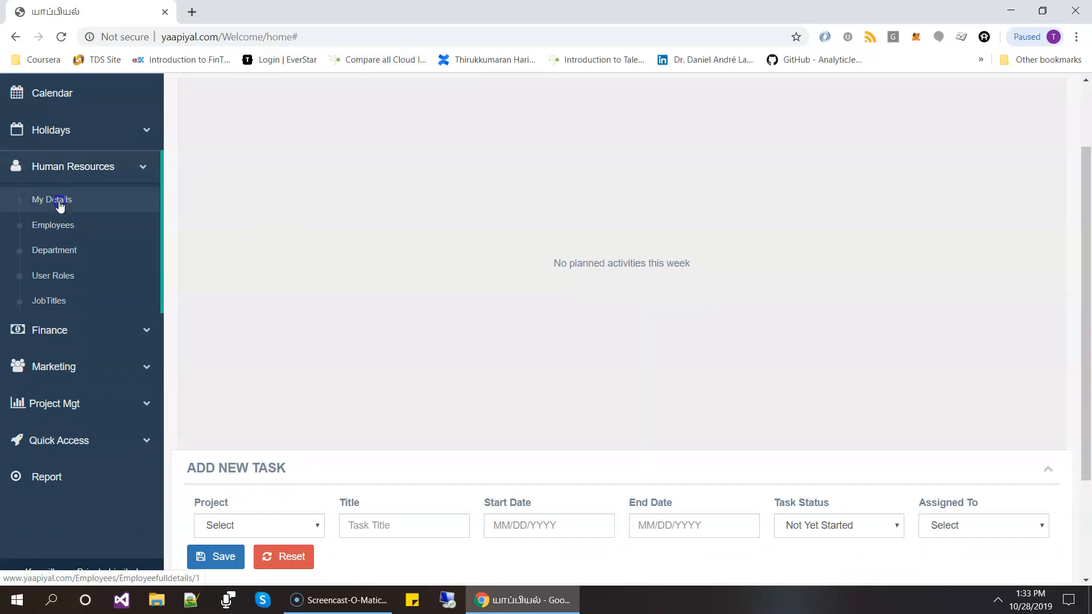
left_click(60, 203)
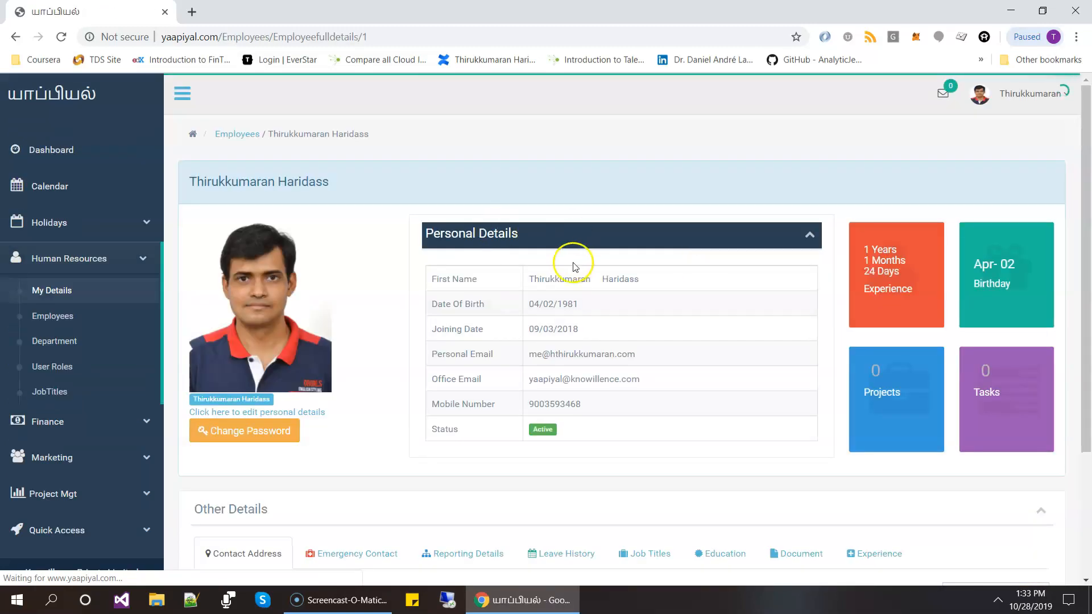
scroll(574, 261, "down", 3)
scroll(631, 319, "up", 3)
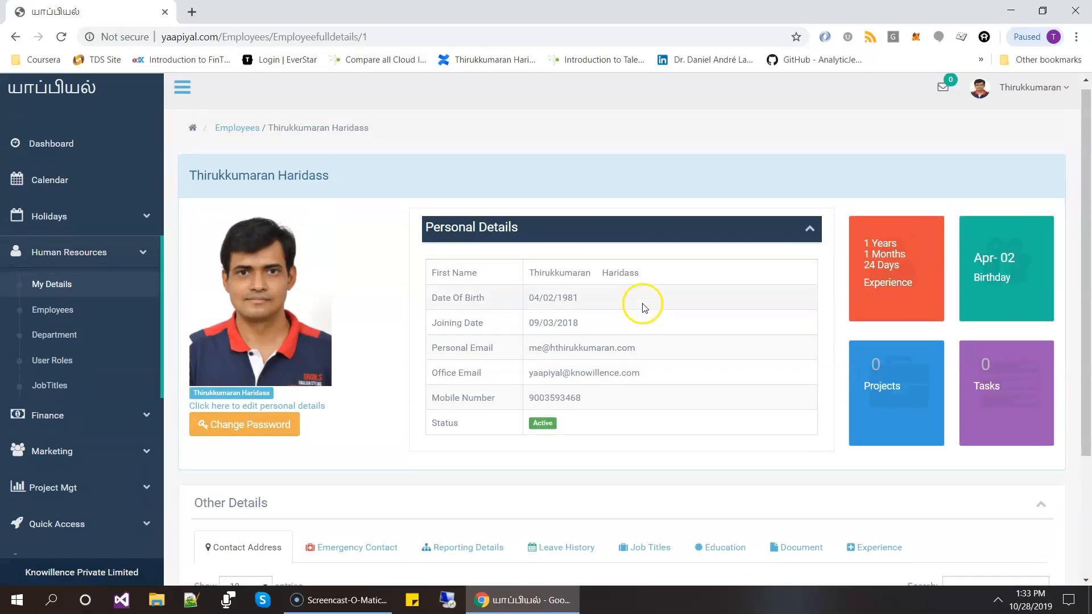
scroll(691, 310, "down", 3)
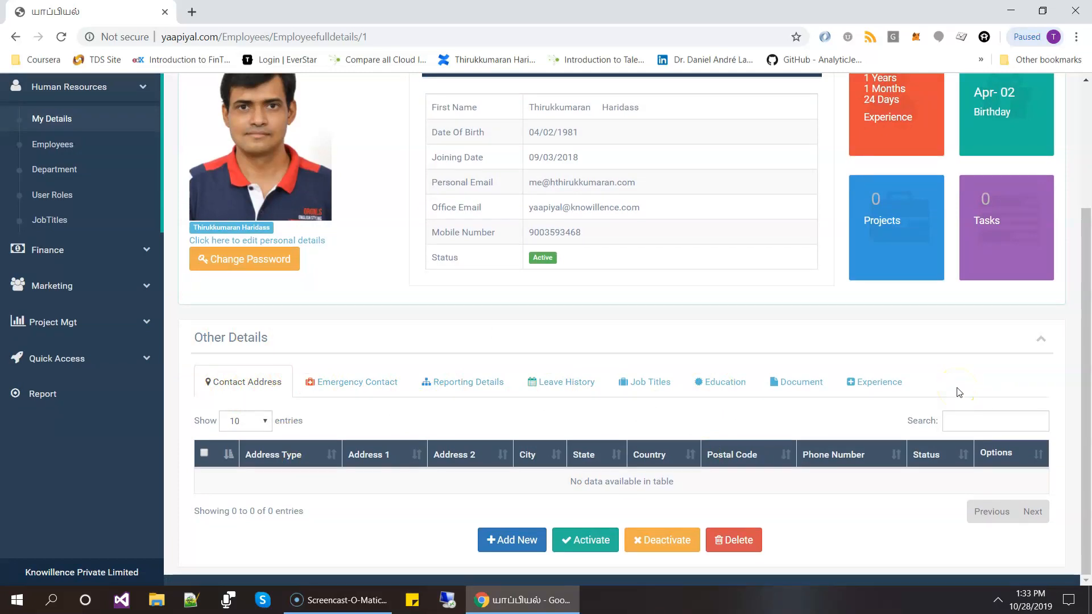
- Start a new contact address for the employee and set its address type to Permanent Address
left_click(510, 556)
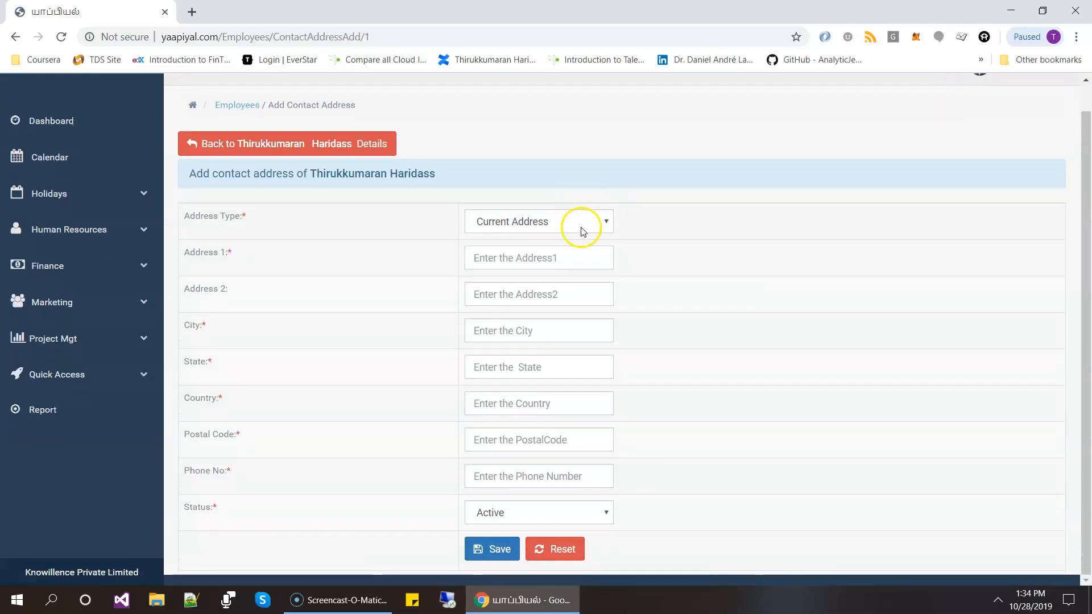
left_click(584, 226)
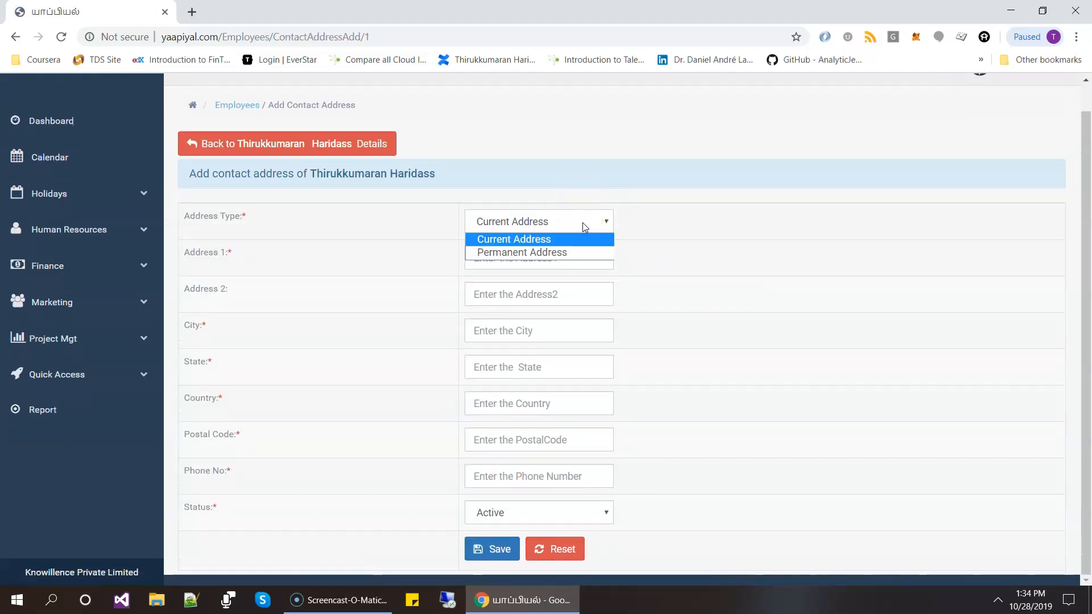
left_click(566, 253)
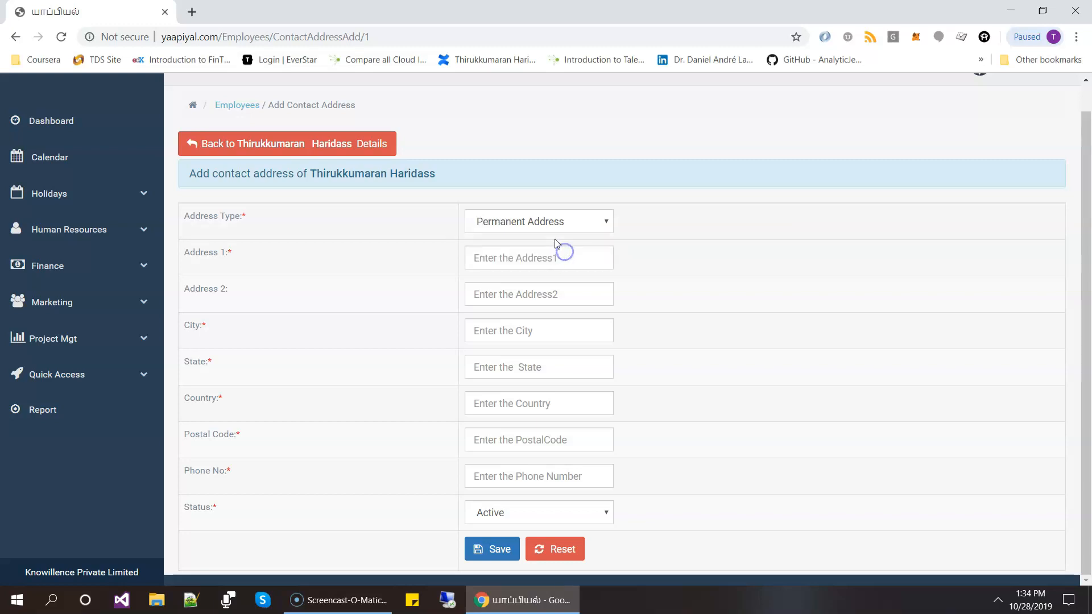
left_click(564, 225)
left_click(549, 239)
left_click(581, 223)
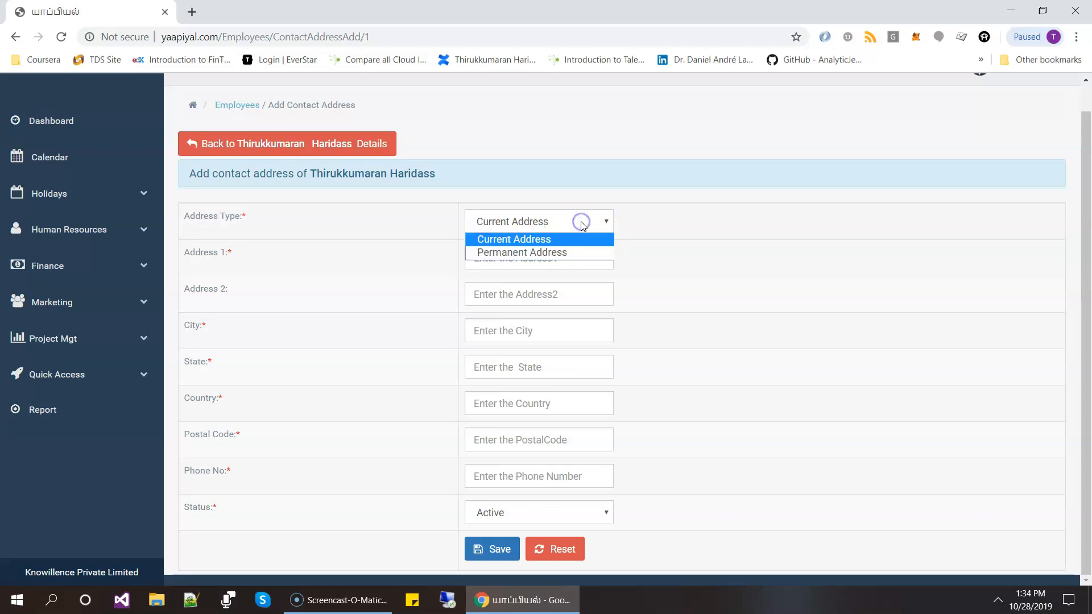
left_click(577, 253)
left_click(586, 220)
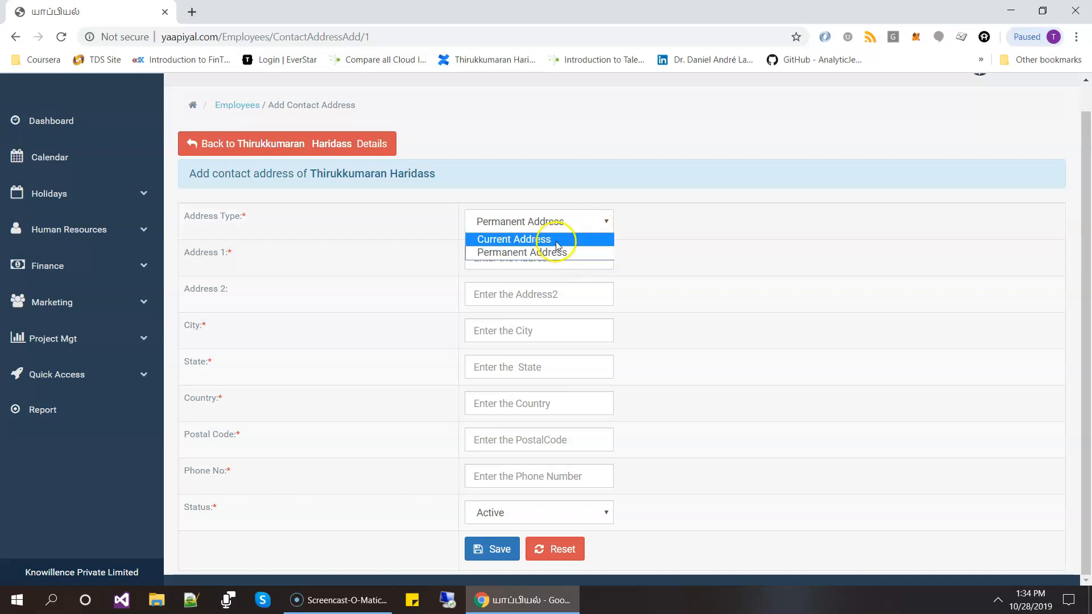
left_click(638, 249)
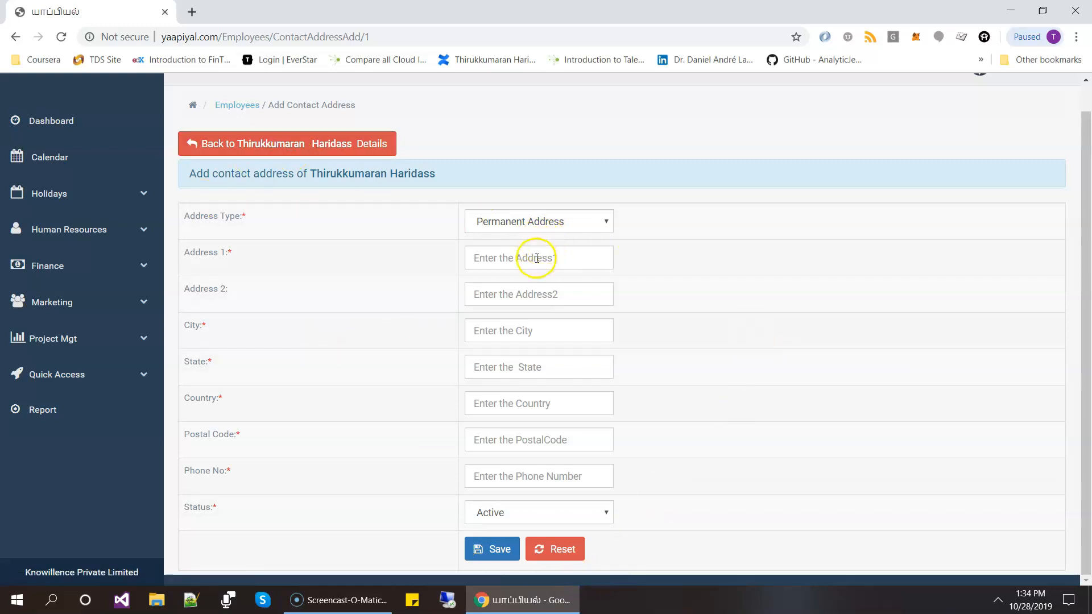
left_click(553, 220)
left_click(553, 221)
- Fill in the street address, city, state, country, postal code and phone number from the first saved address suggestion, and save the contact address
left_click(512, 248)
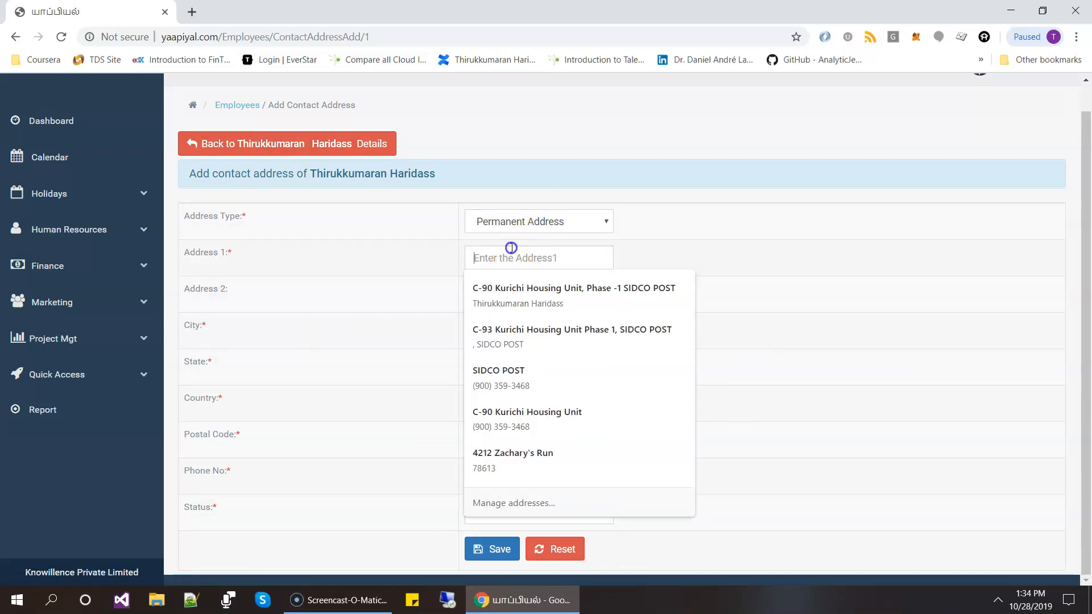
key("Down")
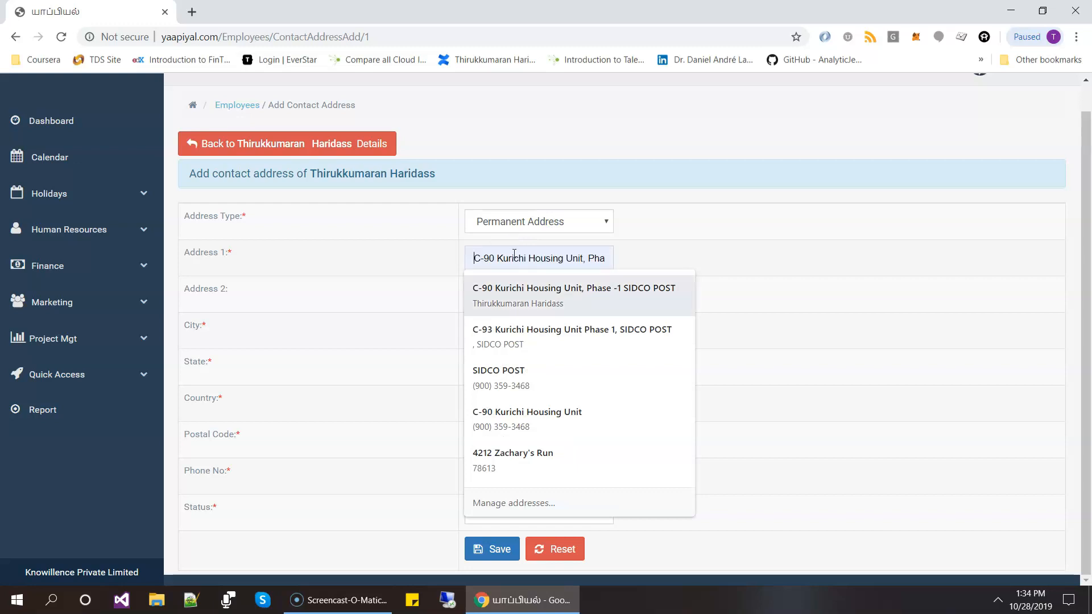
key("Return")
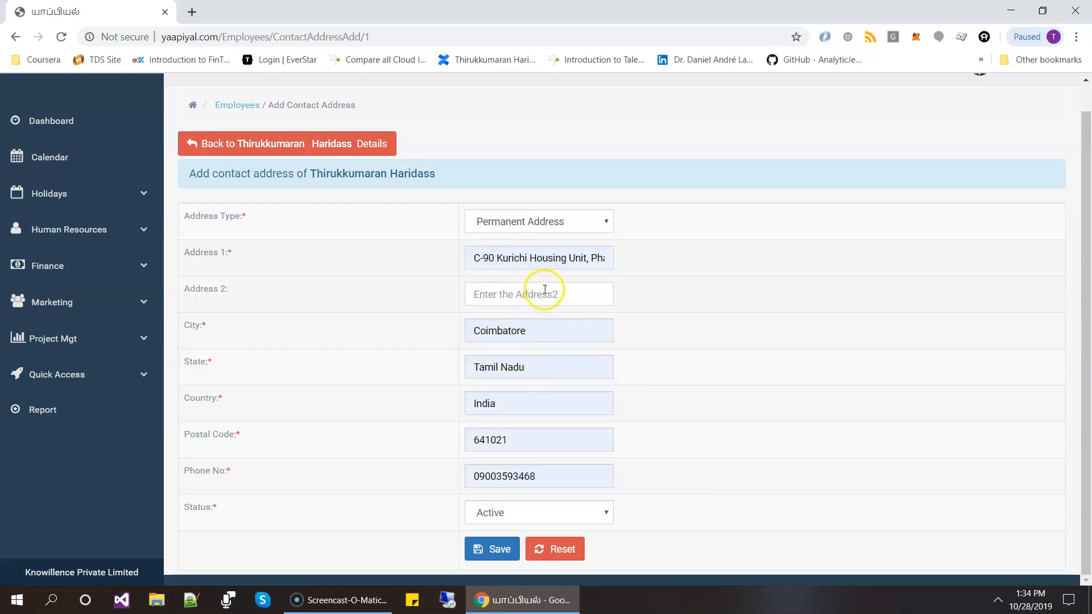
left_click(577, 287)
left_click(824, 299)
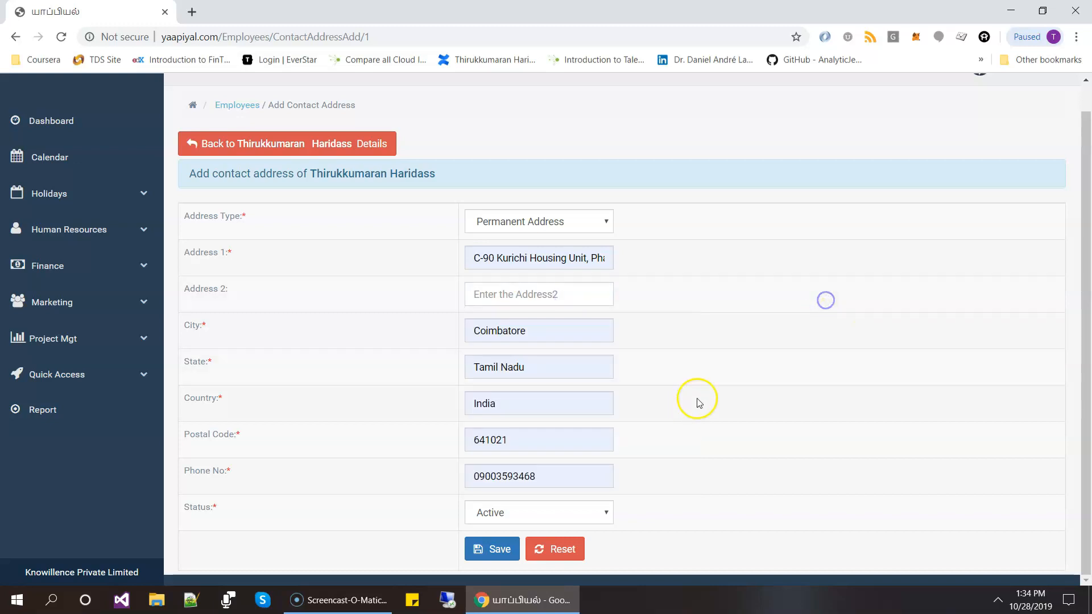
left_click(549, 477)
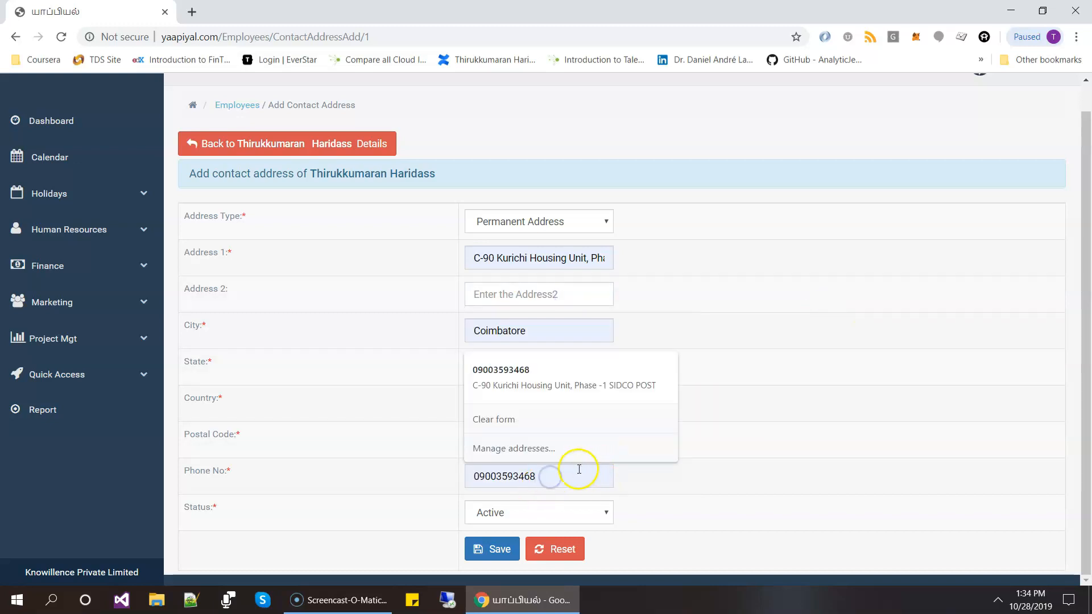
left_click(603, 494)
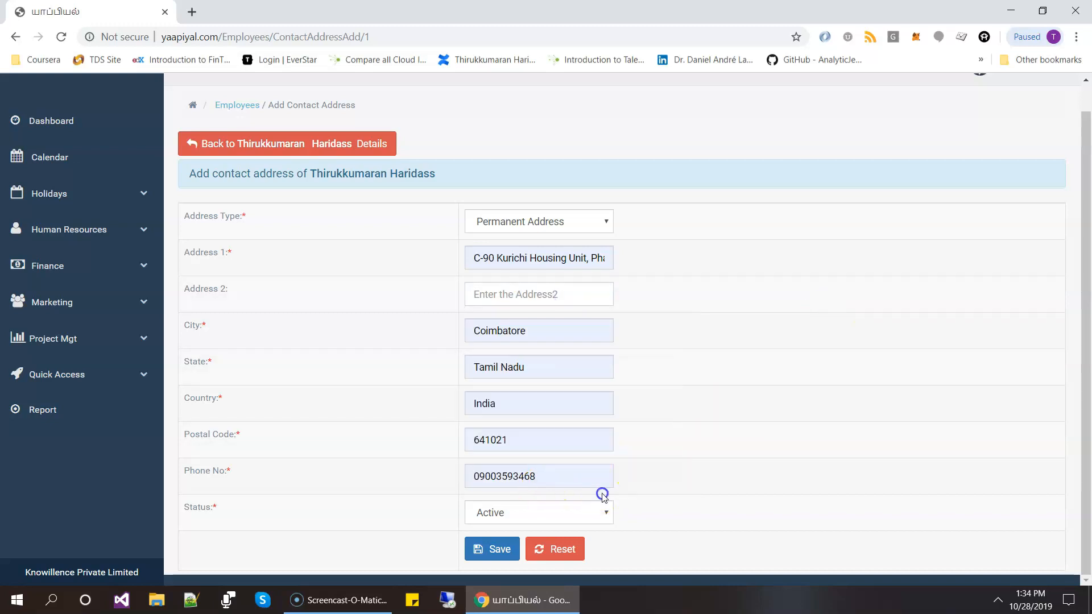
left_click(493, 548)
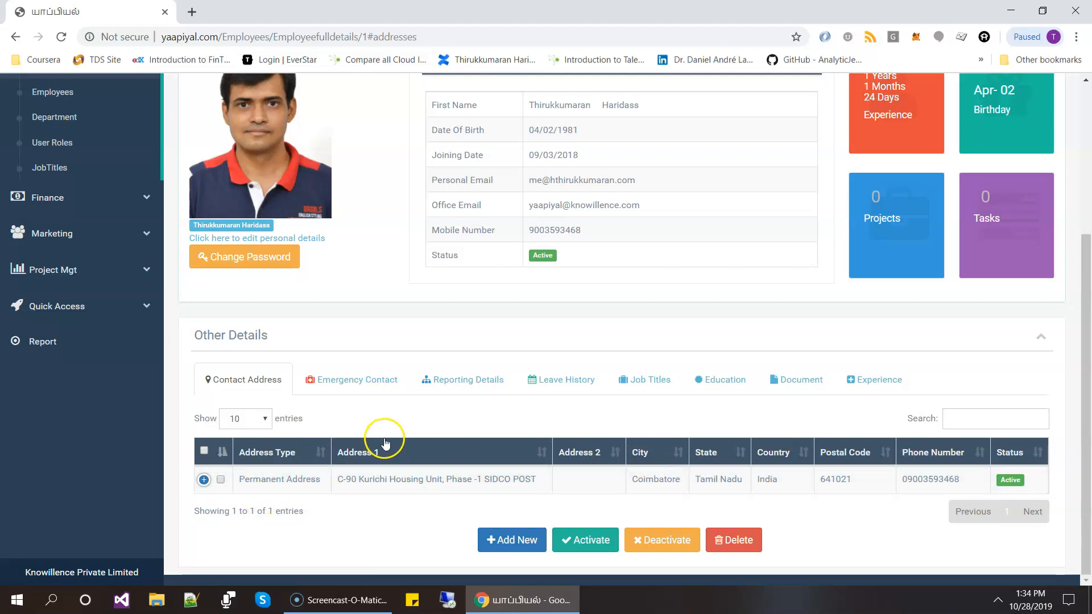
- Examine the form for adding an emergency contact, including its gender field, and return to the employee details without saving
left_click(362, 377)
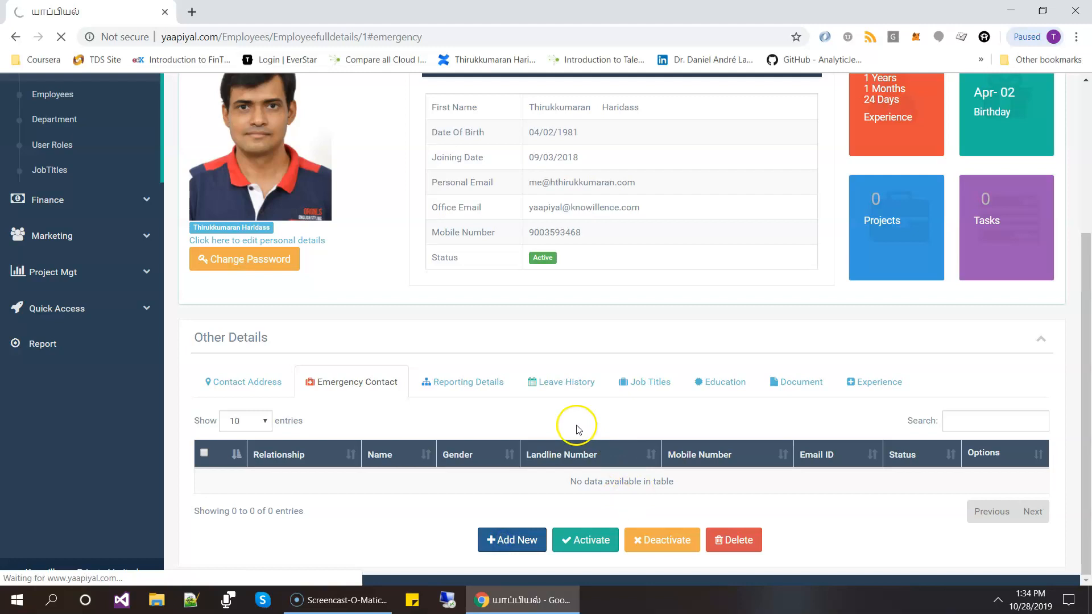
scroll(582, 274, "down", 2)
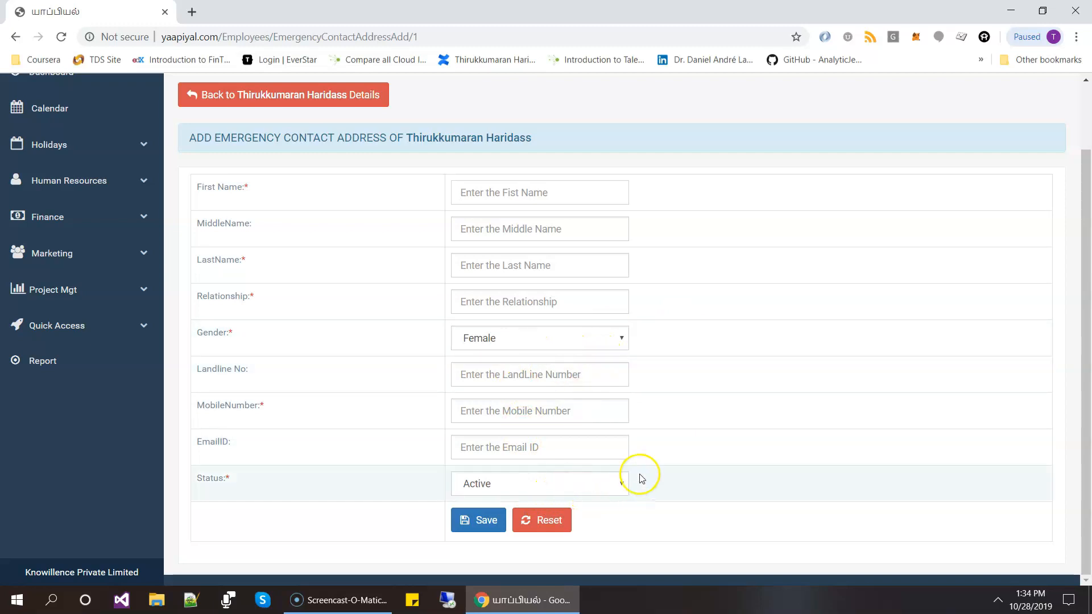
left_click(569, 335)
left_click(568, 335)
left_click(594, 343)
left_click(594, 344)
left_click(697, 321)
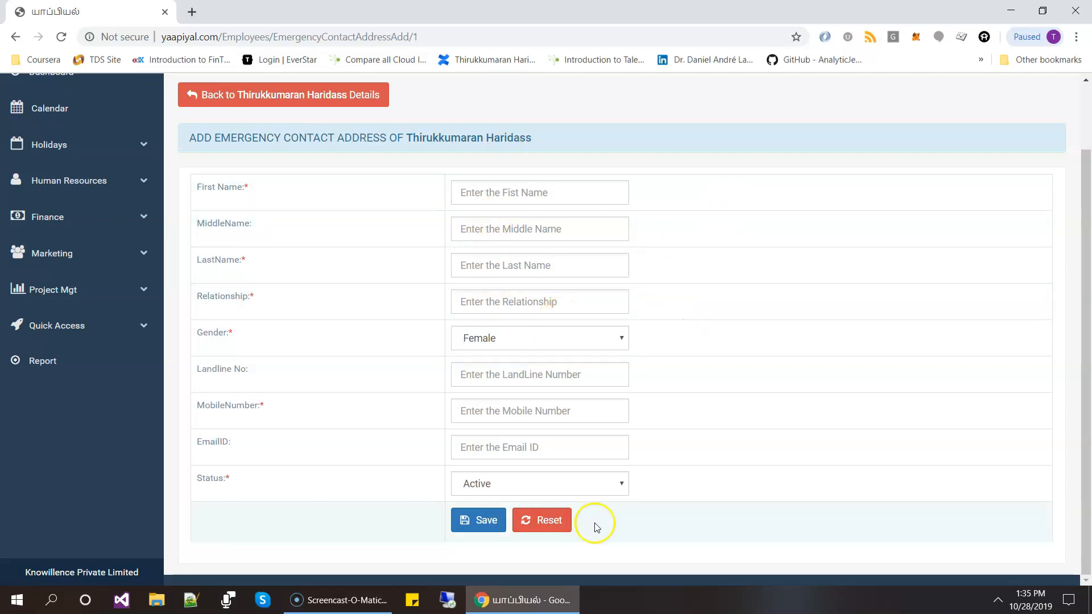
left_click(193, 94)
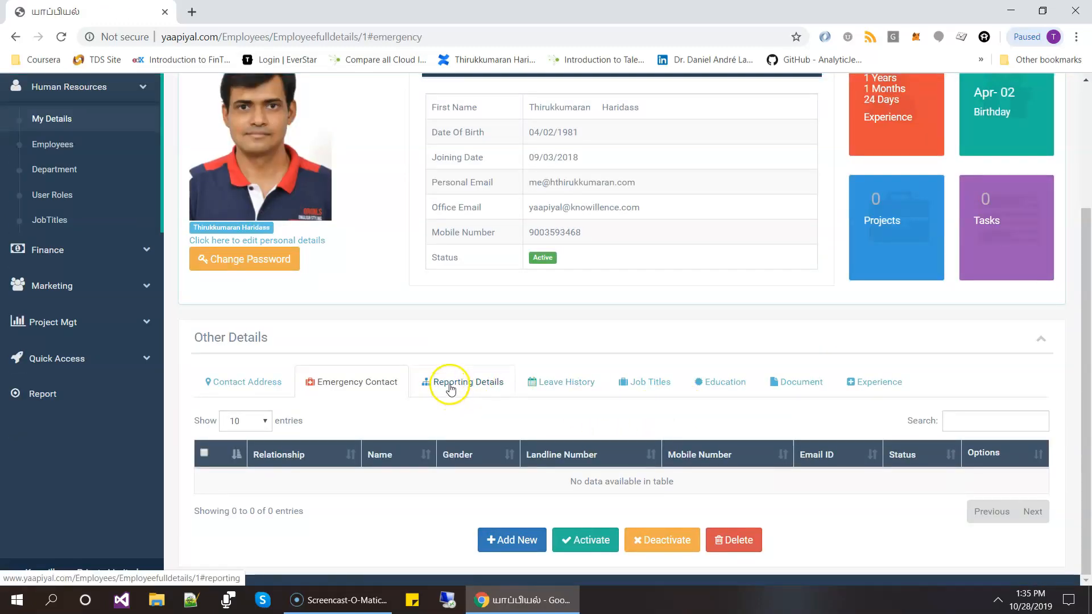
- Examine the form for adding reporting details, including the Reports To choices and start date calendar, and return to the employee details
left_click(452, 382)
left_click(505, 540)
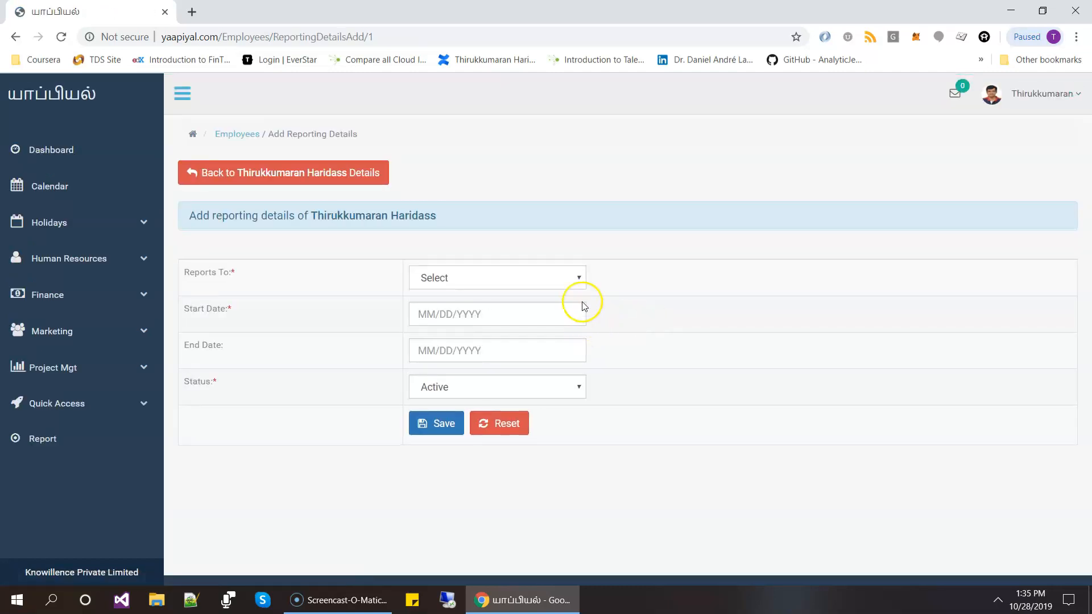
left_click(577, 279)
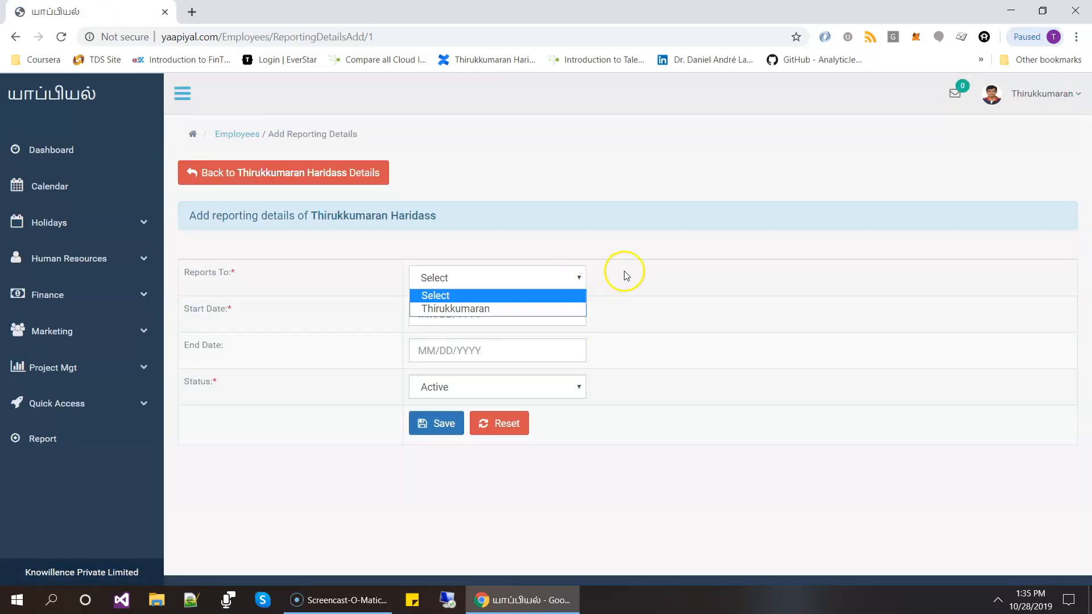
left_click(587, 202)
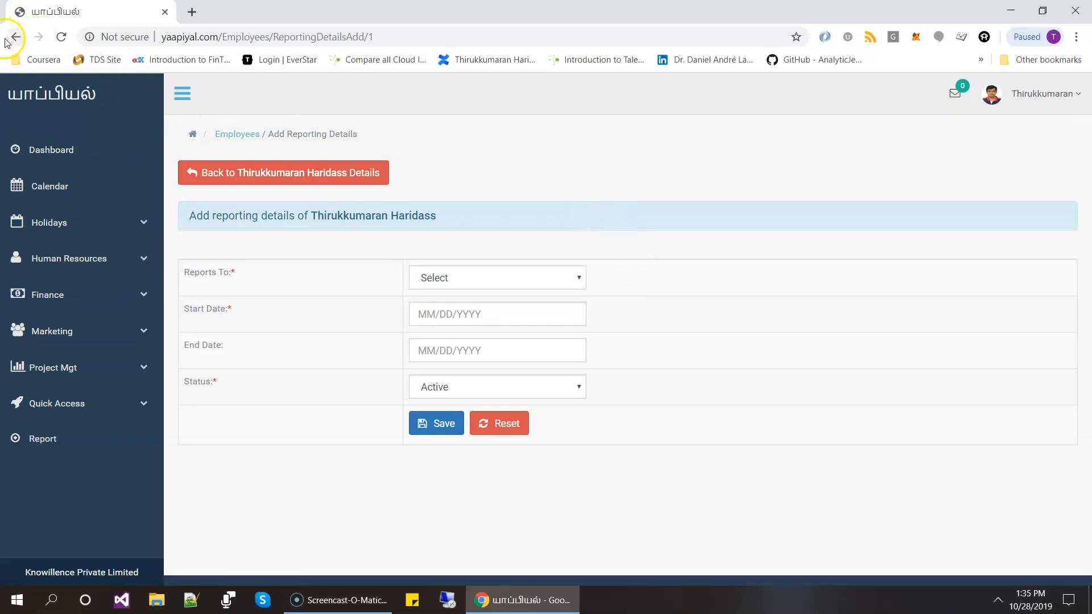
left_click(456, 313)
left_click(714, 315)
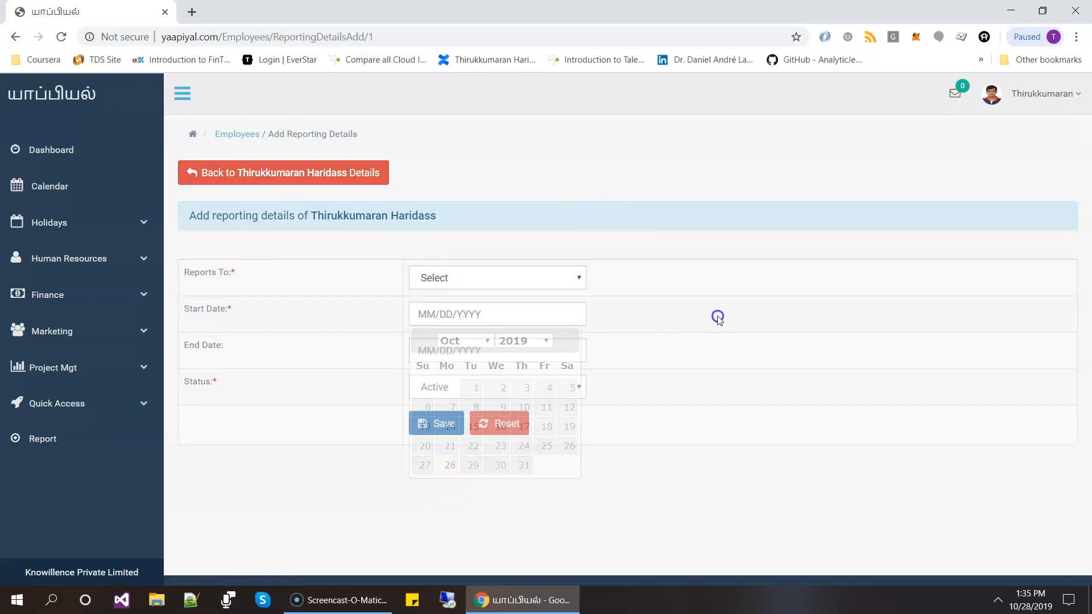
left_click(15, 37)
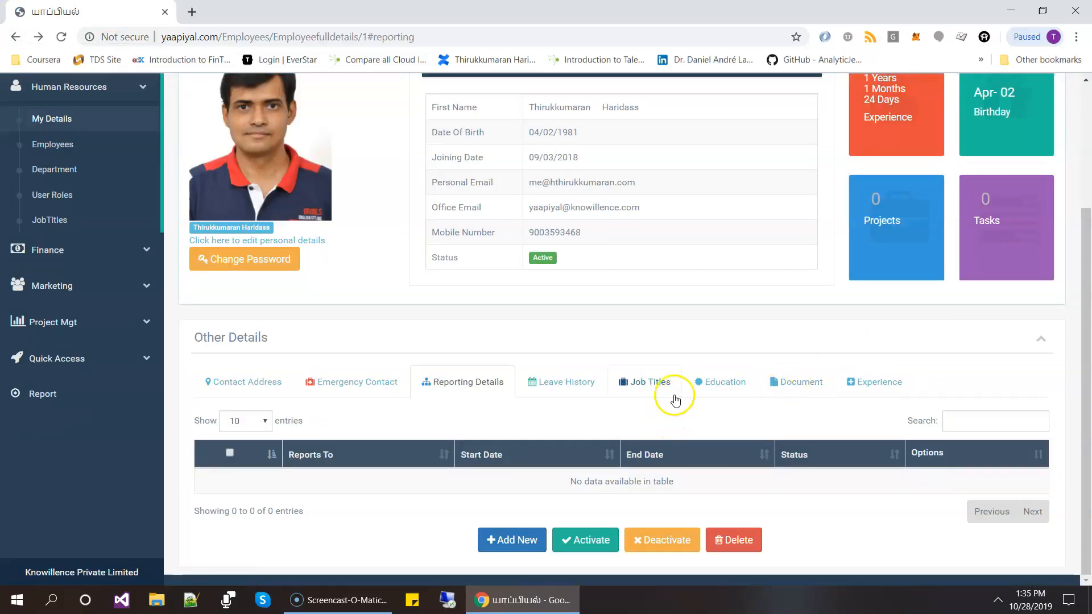
- Examine the leave application form under Leave History, including the available leave types, and return to the employee details
left_click(574, 386)
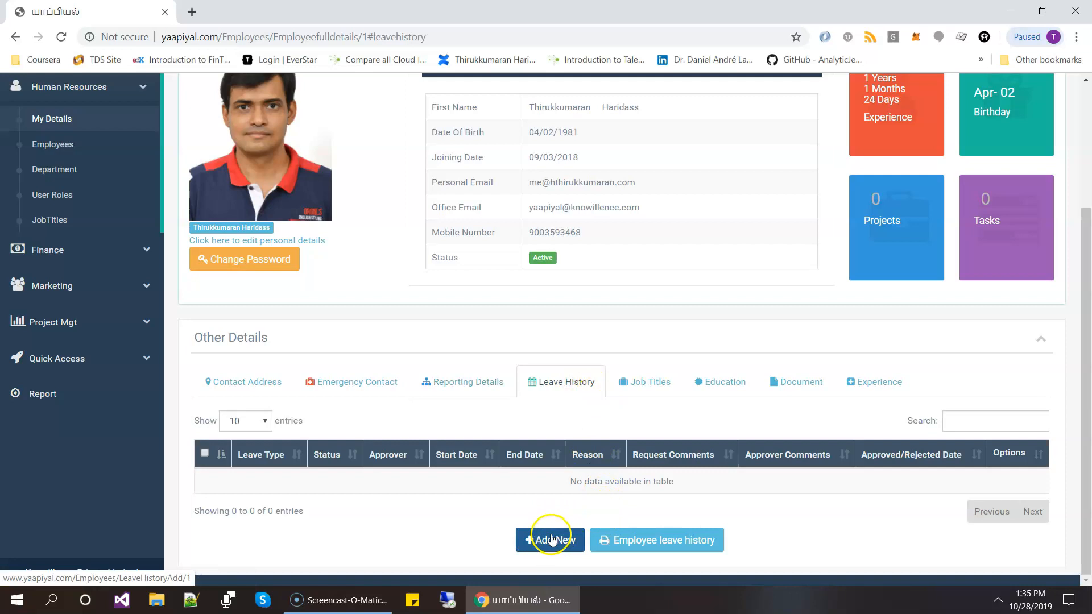
left_click(554, 540)
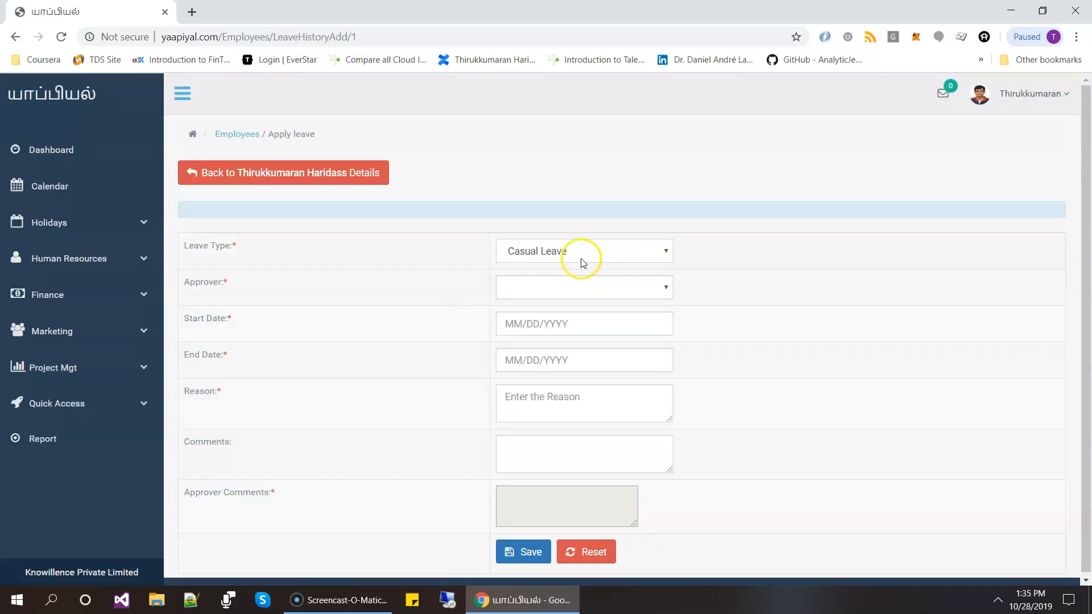
left_click(587, 254)
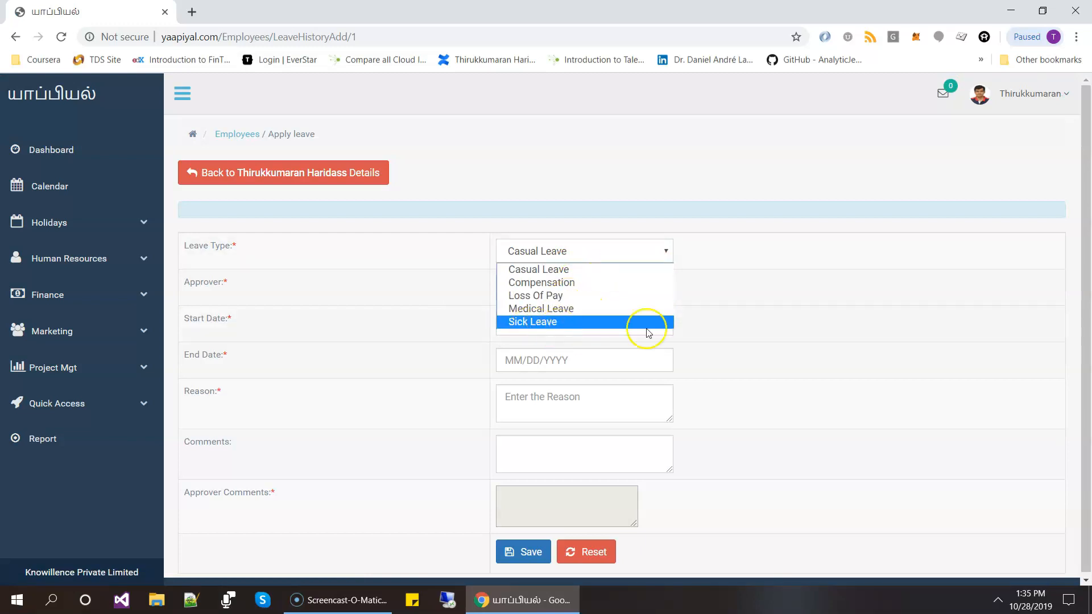
left_click(884, 344)
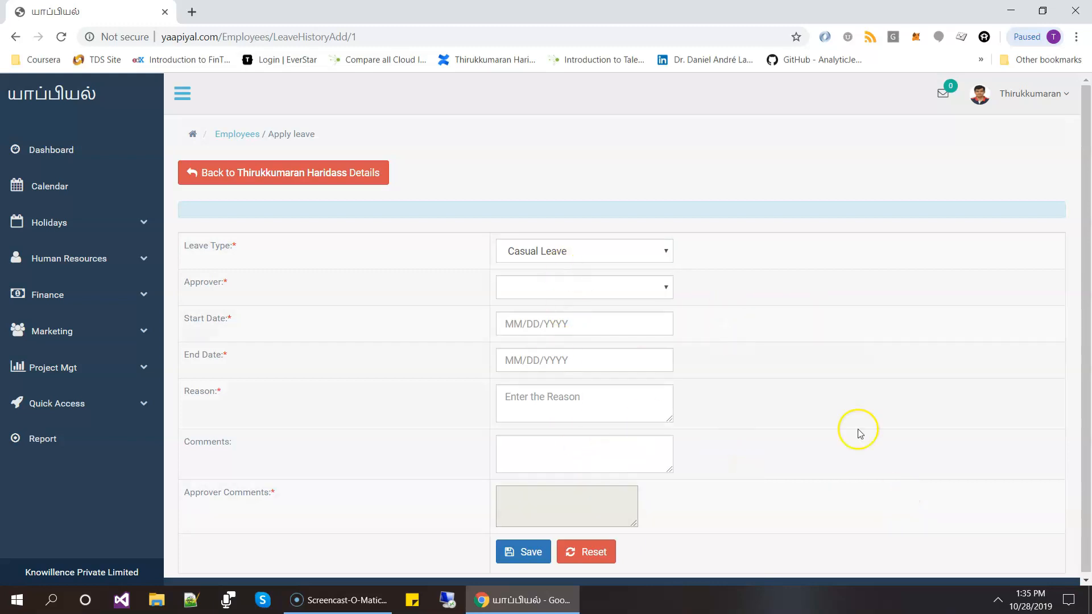
left_click(191, 172)
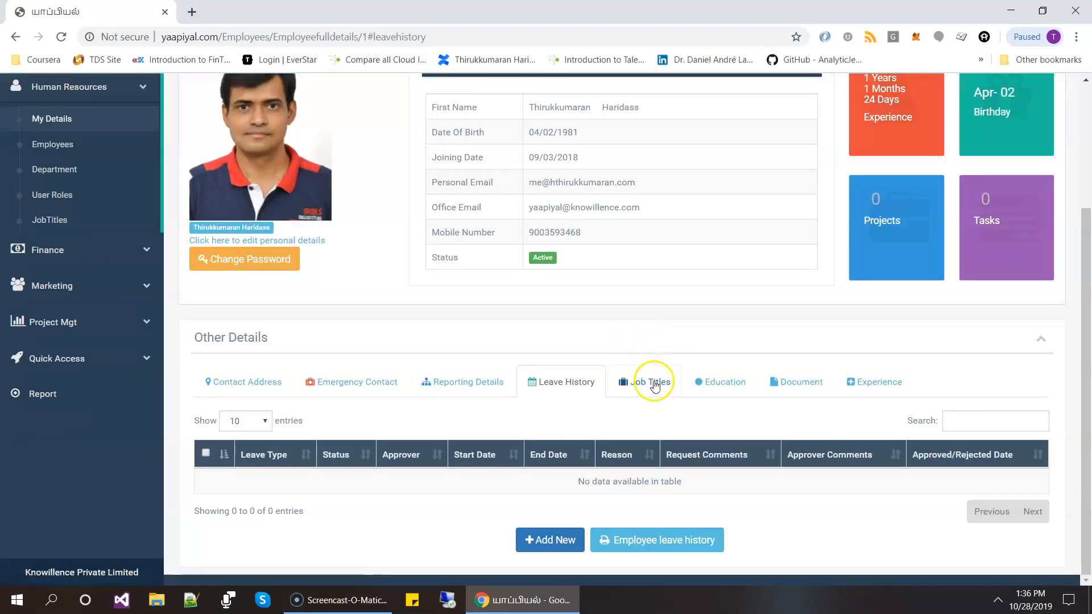
- Examine the form for adding a job title to the employee, including the available job titles, and return to the employee details
left_click(644, 382)
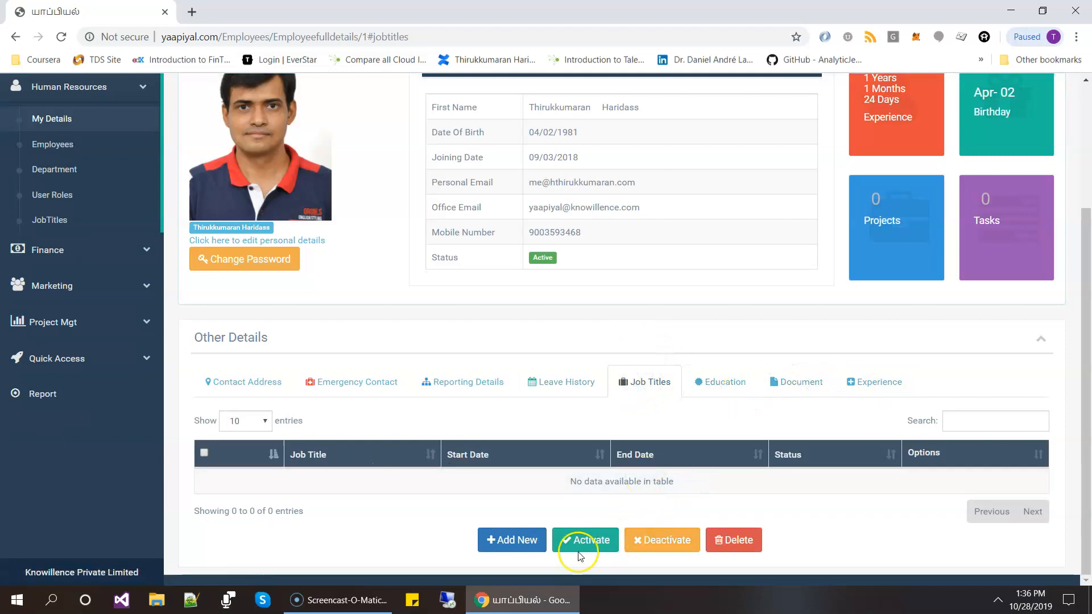
left_click(508, 543)
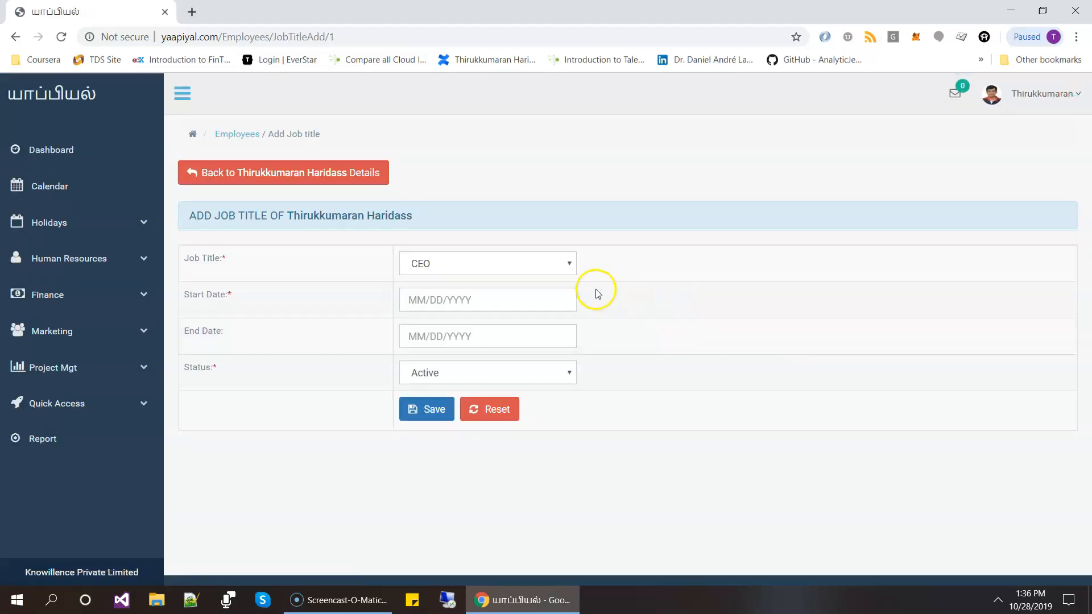
left_click(538, 261)
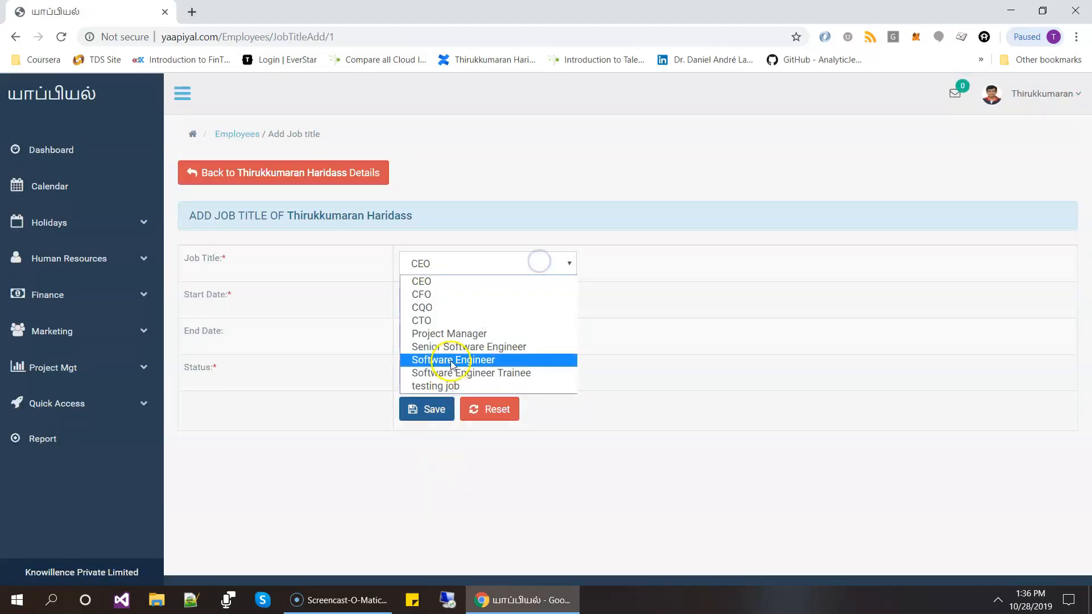
left_click(694, 353)
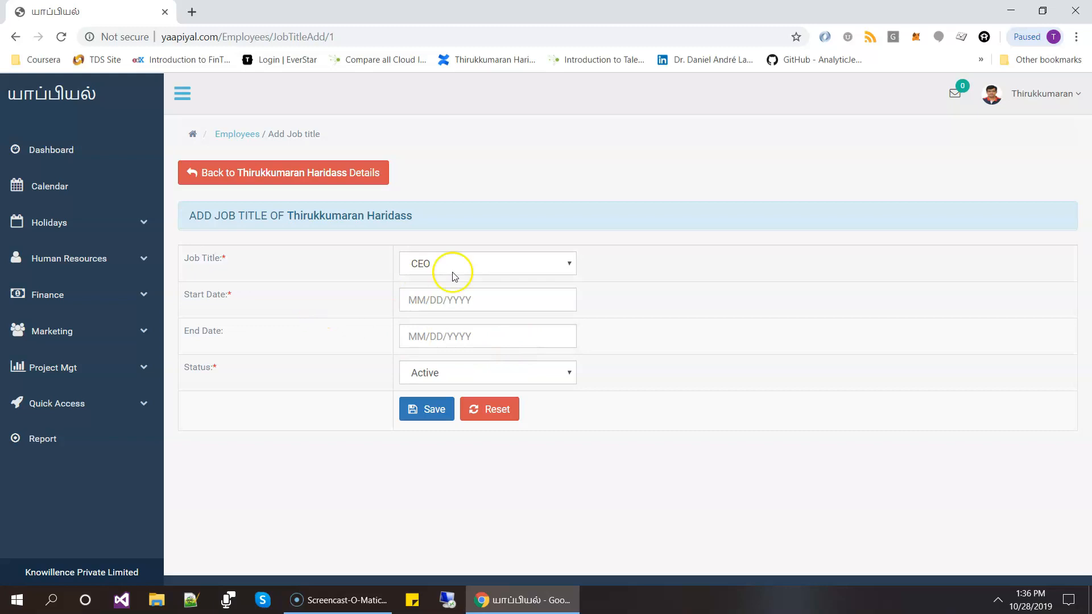
left_click(189, 178)
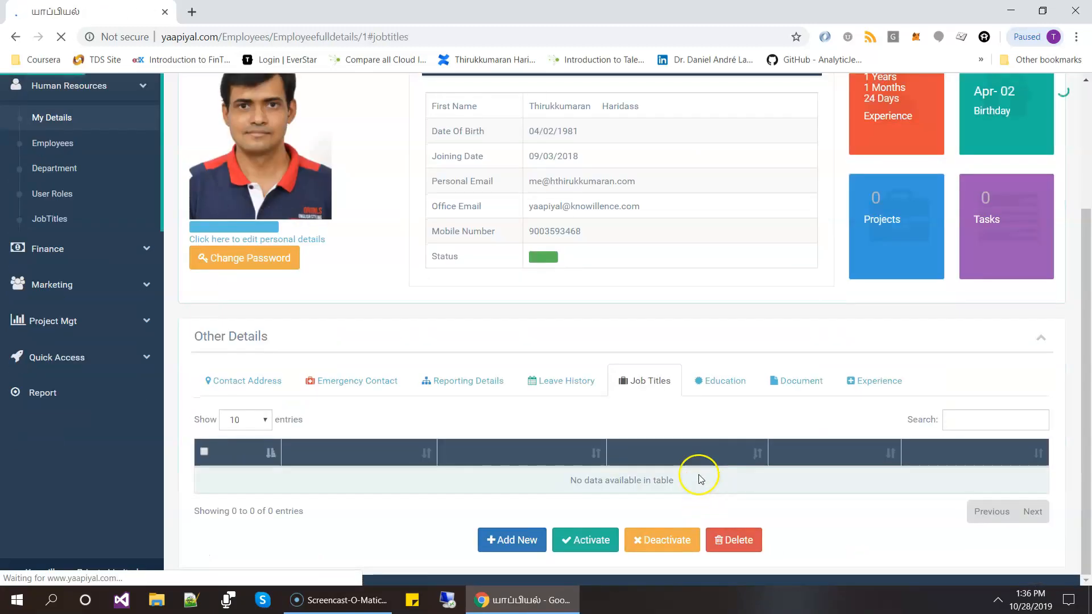
- Examine the form for adding education details, including the available course types, and return to the employee details without saving
left_click(720, 382)
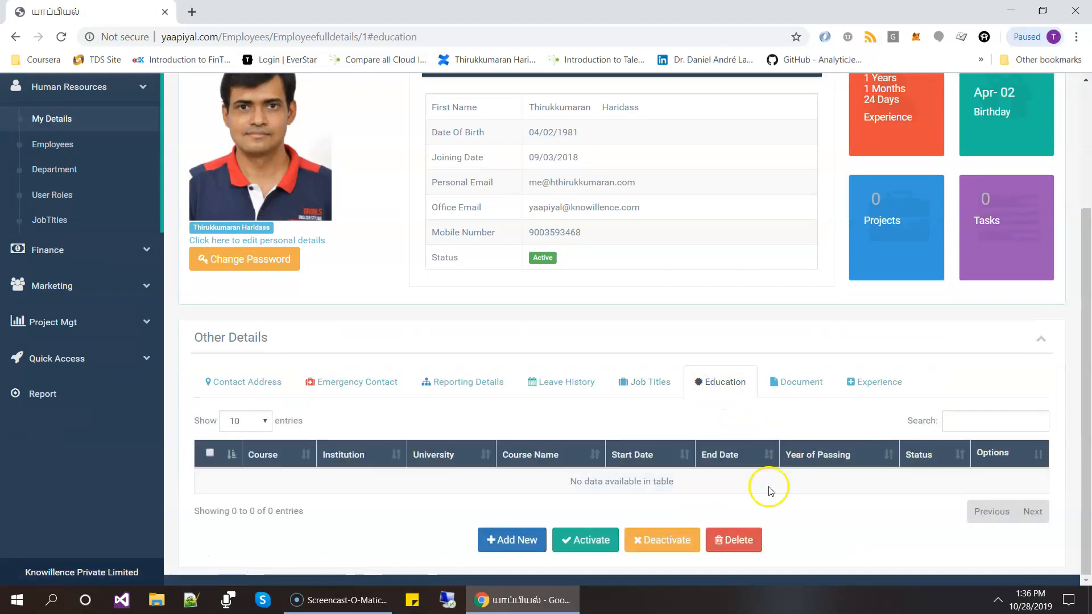
left_click(503, 539)
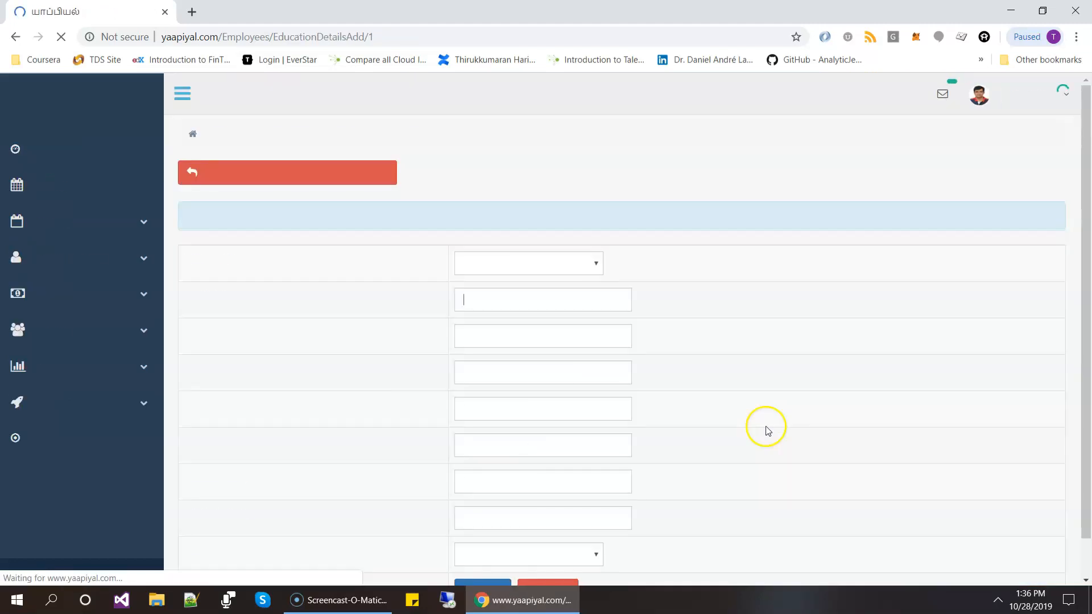
left_click(573, 228)
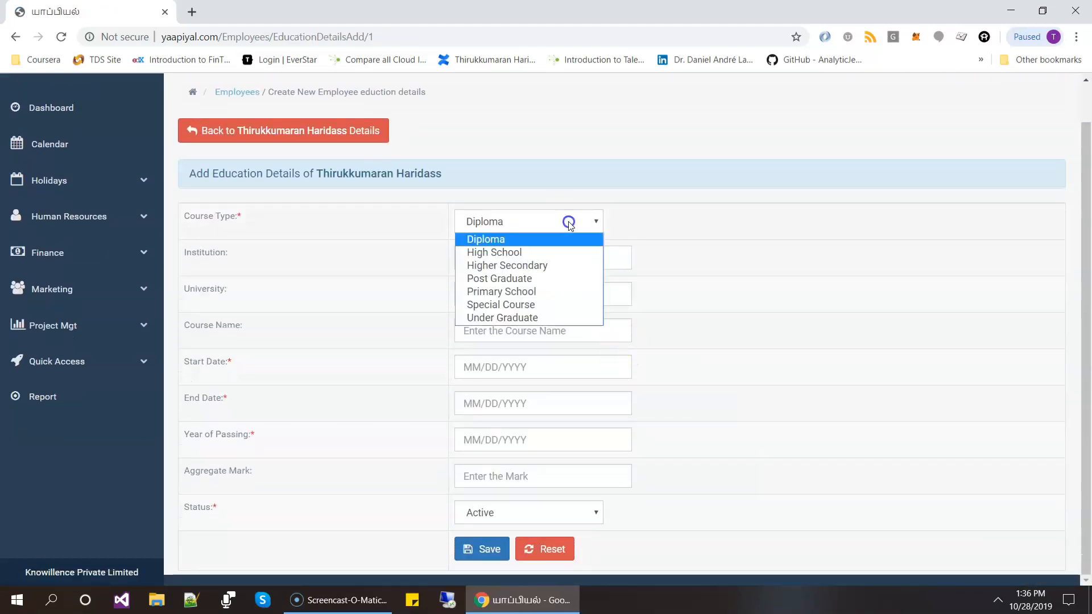
left_click(547, 242)
left_click(553, 217)
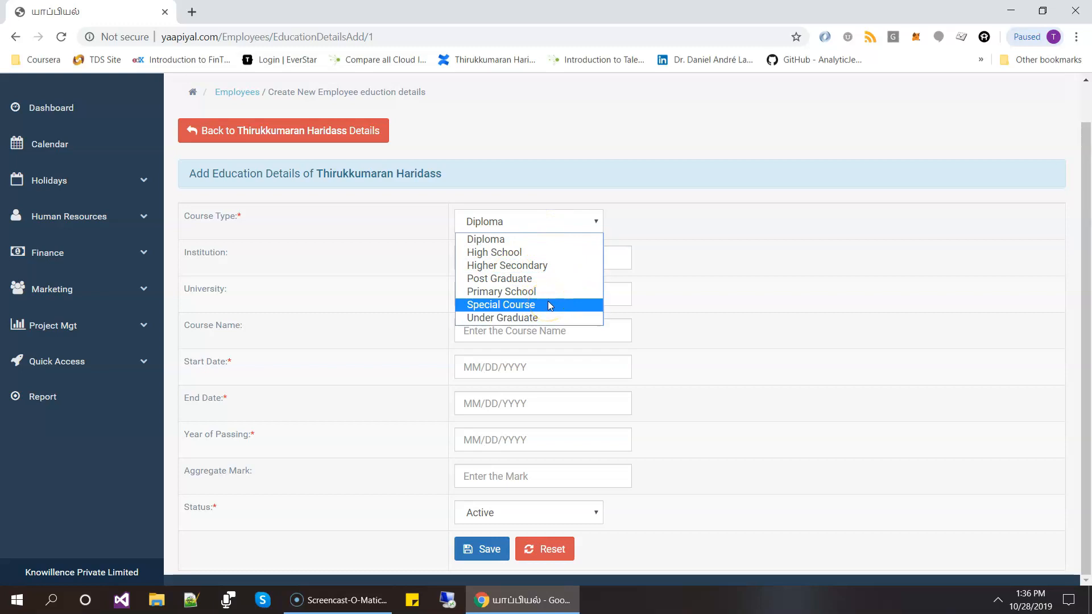
left_click(776, 342)
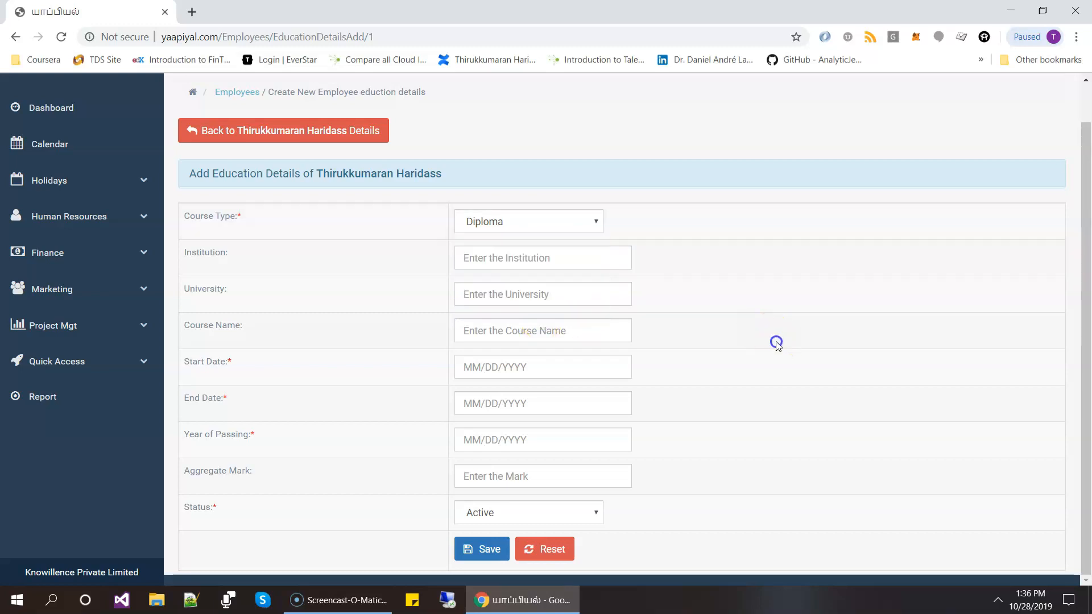
left_click(257, 133)
- Examine the form for adding an employee document, including its document type field, and return to the employee details
left_click(801, 382)
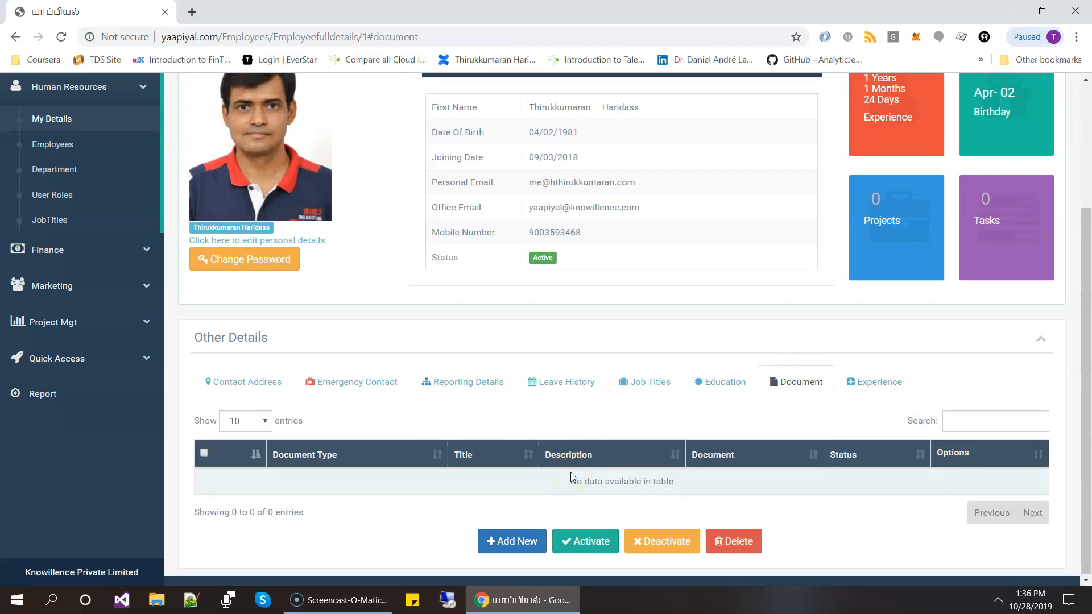
left_click(526, 540)
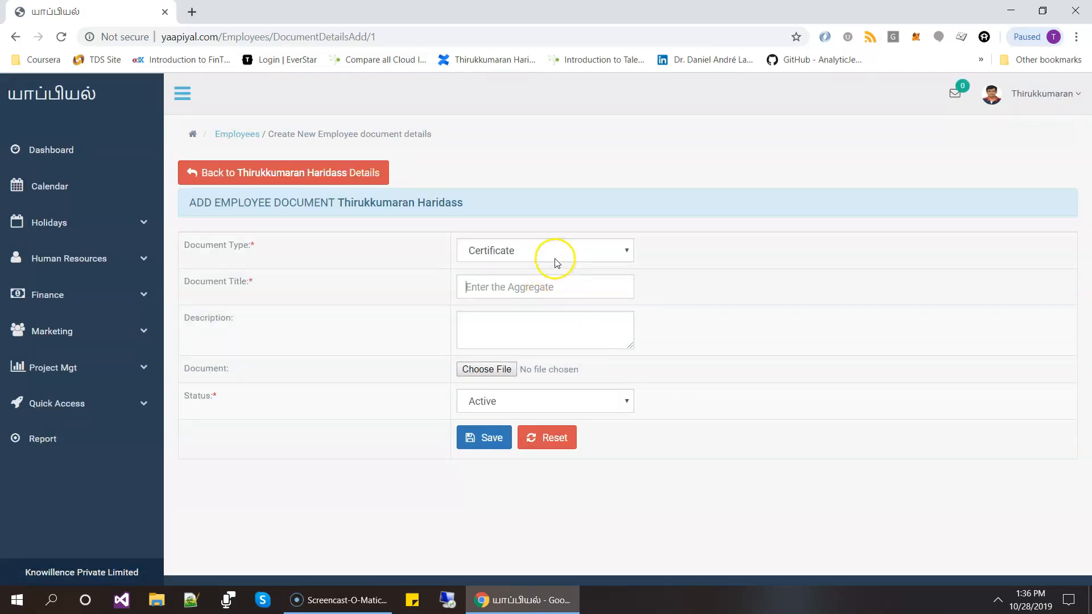
left_click(557, 263)
left_click(557, 264)
left_click(524, 285)
left_click(15, 37)
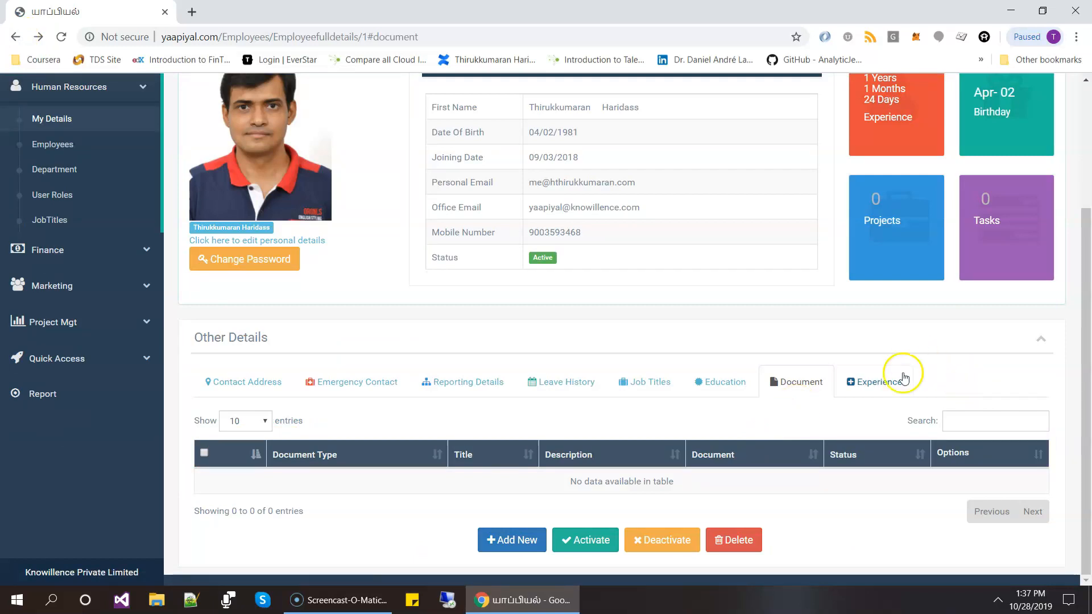
- Examine the form for adding work experience, including the company name field, and return to the employee details without saving
left_click(864, 392)
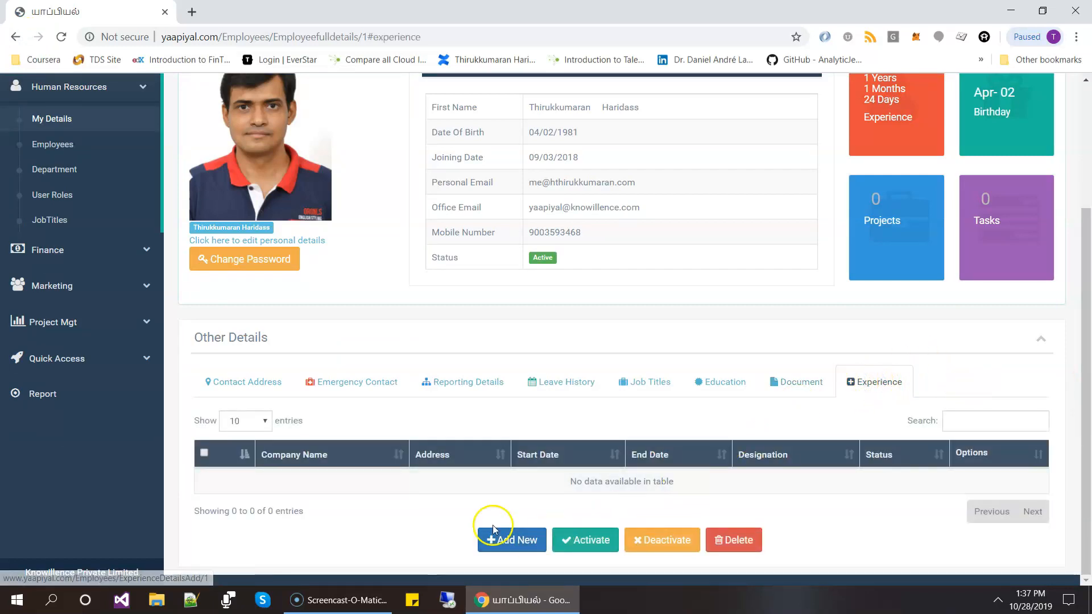
left_click(506, 547)
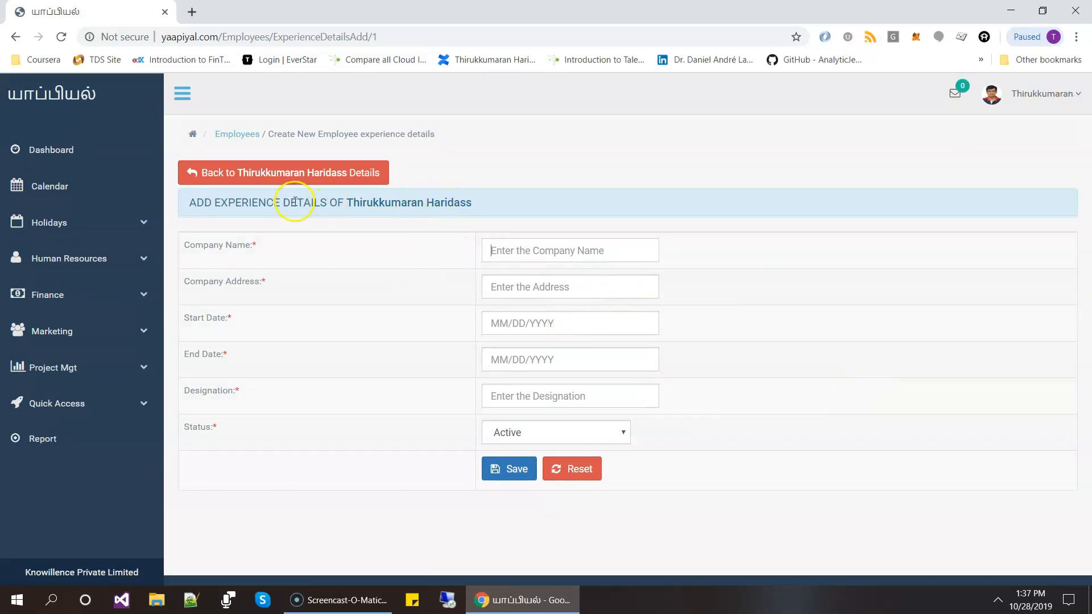
left_click_drag(498, 211, 550, 195)
left_click(551, 195)
left_click(614, 252)
left_click(902, 307)
left_click(197, 173)
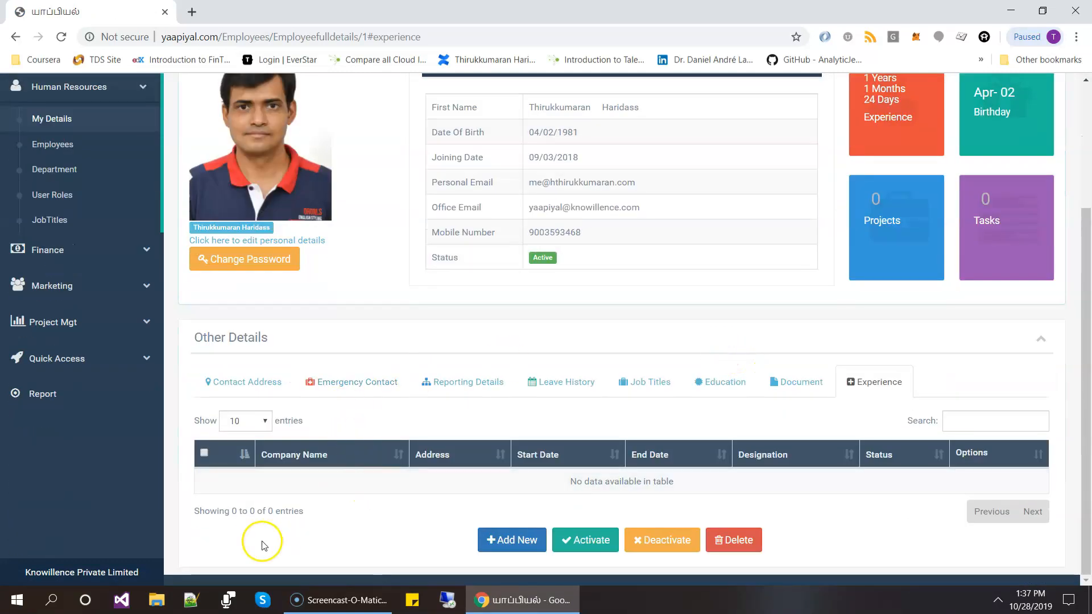
- Start a new employee record from the Human Resources employees list and enter the employee's first and last name
scroll(449, 257, "up", 1)
scroll(449, 258, "up", 3)
left_click(76, 307)
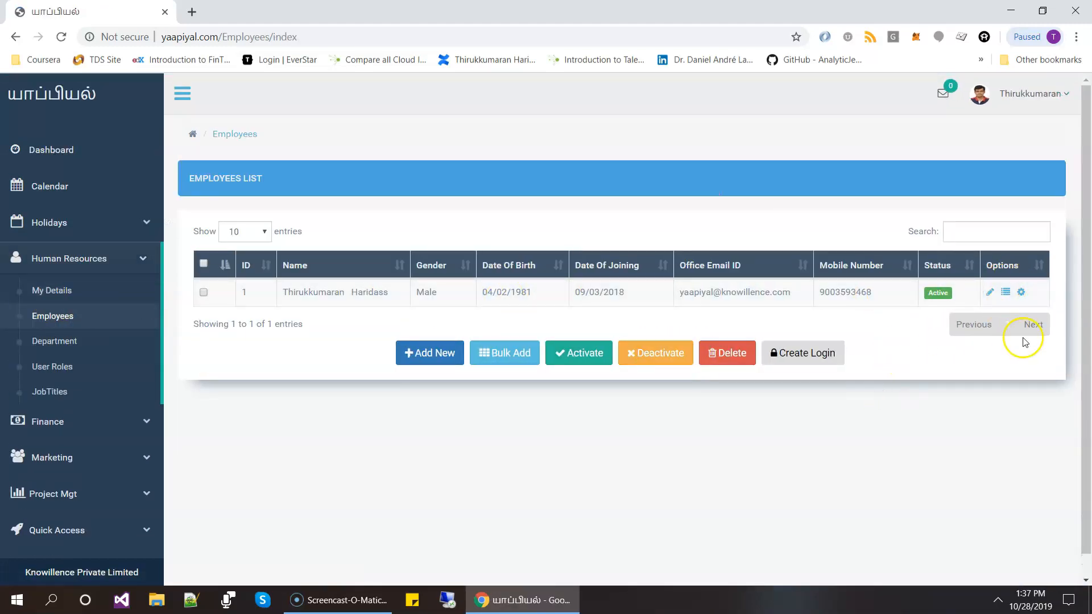
left_click(430, 354)
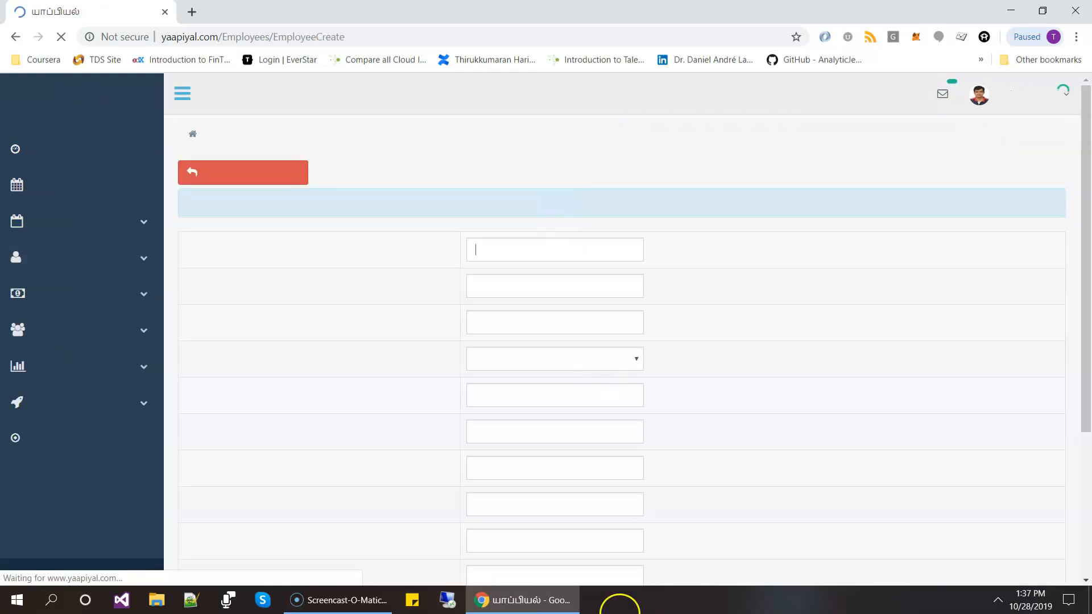
left_click(490, 248)
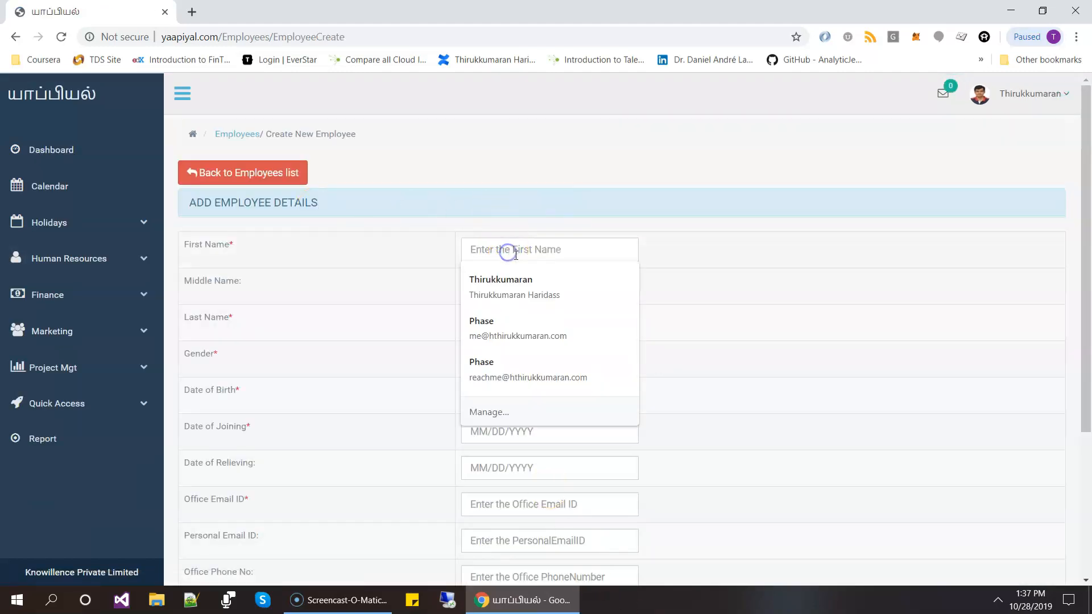
left_click(544, 244)
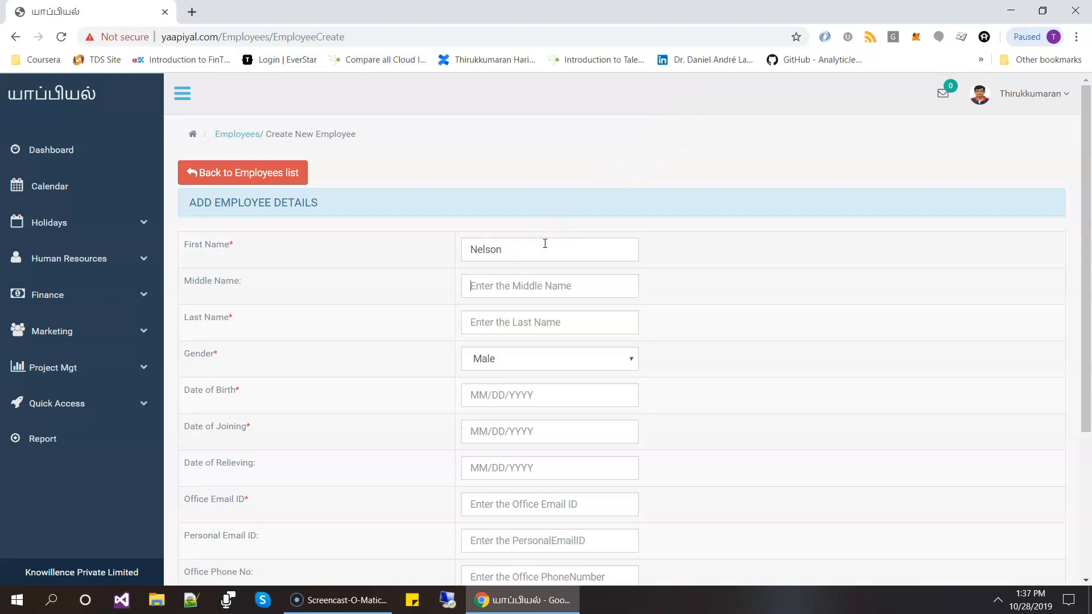
- Enter the new employee's date of birth and pick the matching day in the calendar
left_click(563, 392)
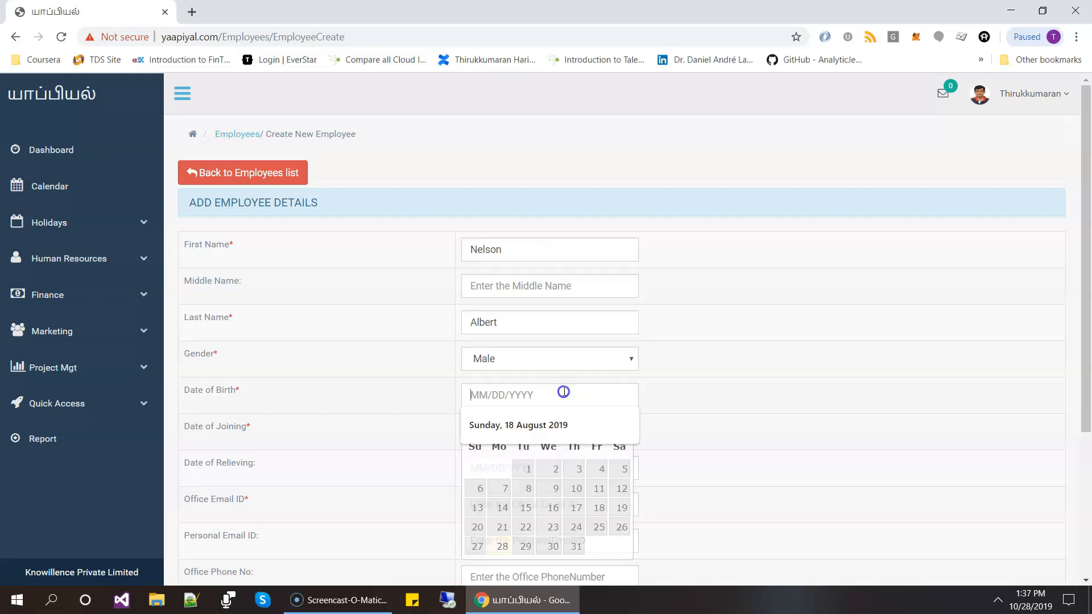
left_click(758, 430)
left_click(506, 404)
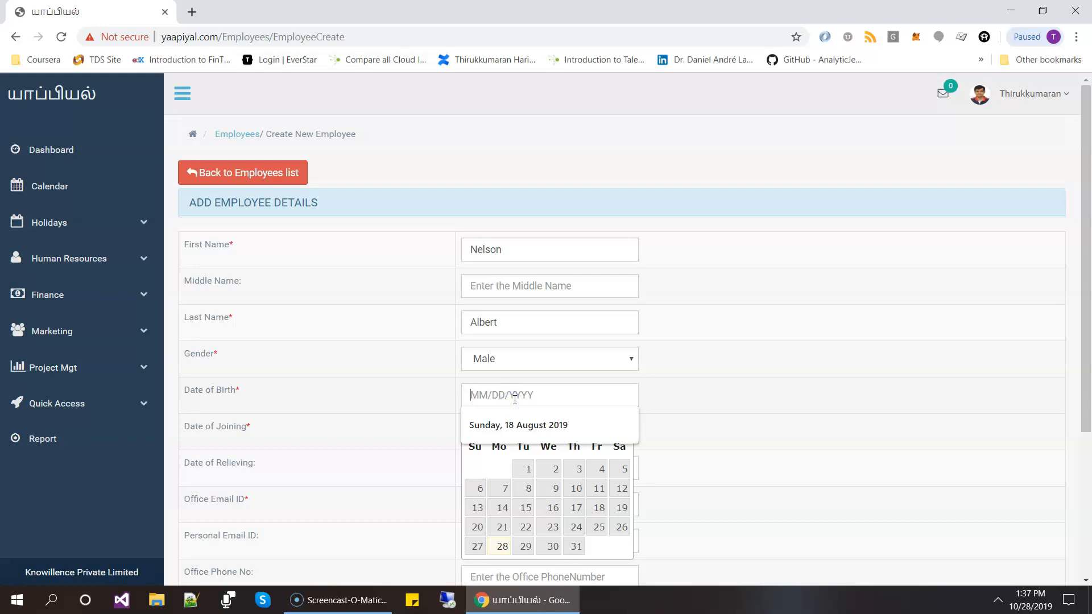
type("12/05")
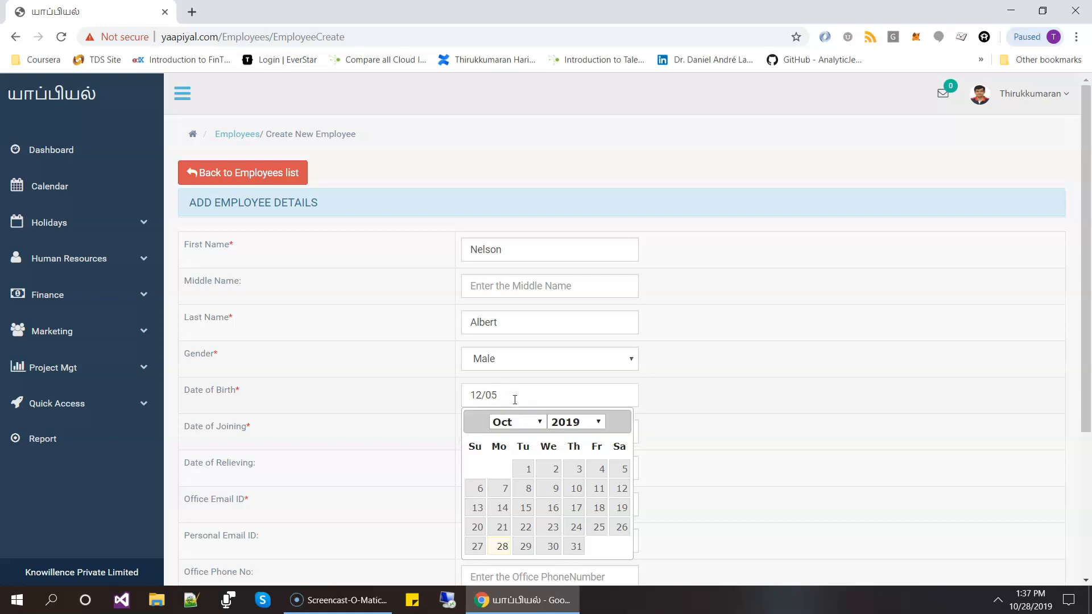
type("/1986")
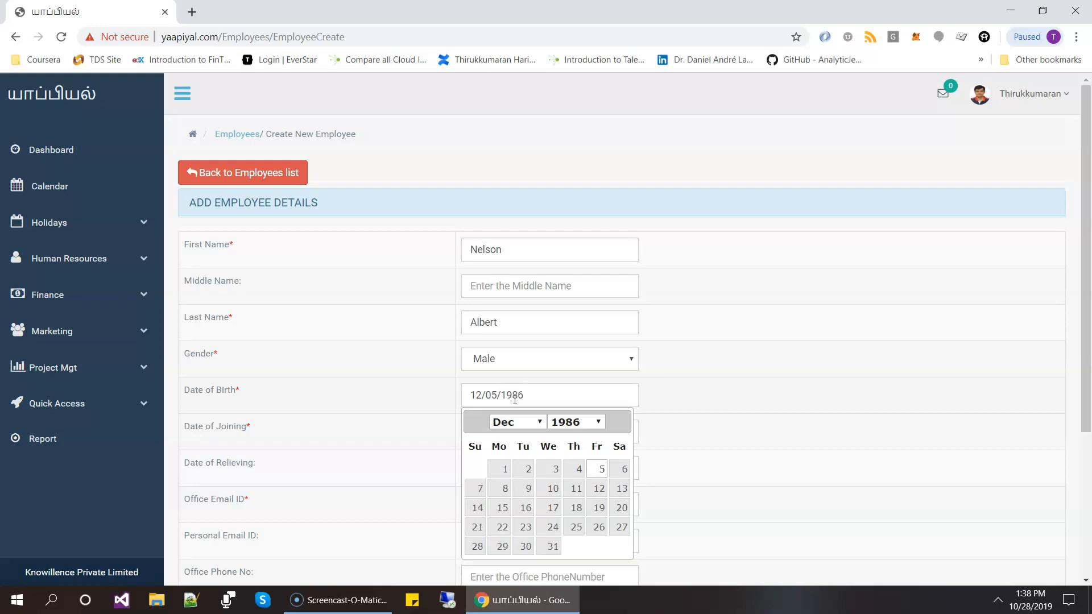
left_click(597, 469)
- Set the new employee's date of joining to 07/01/2019 and leave the date of relieving empty
left_click(532, 436)
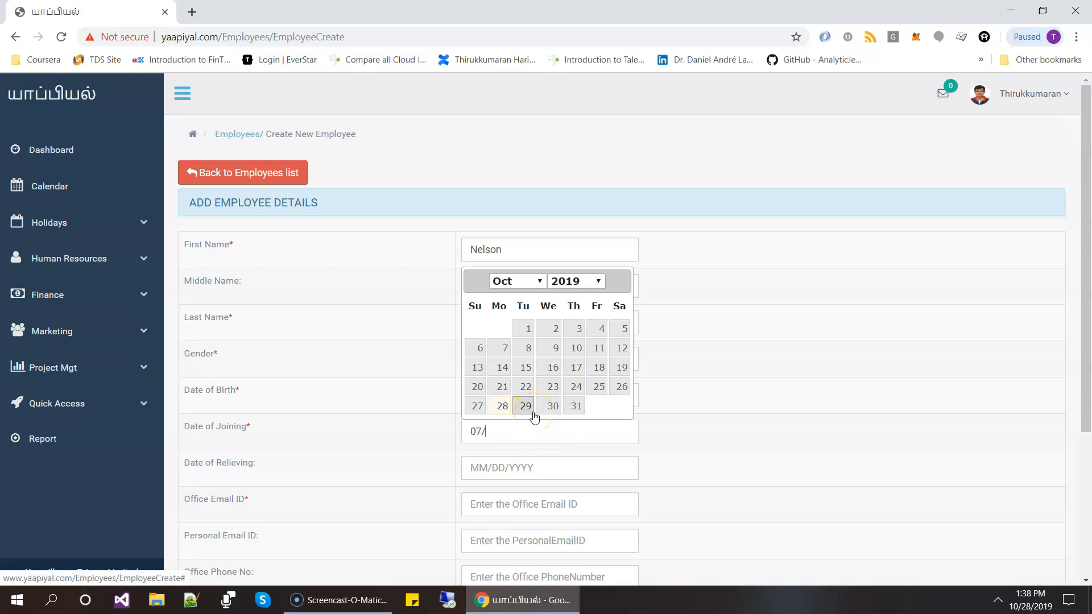
type("07/01/2019")
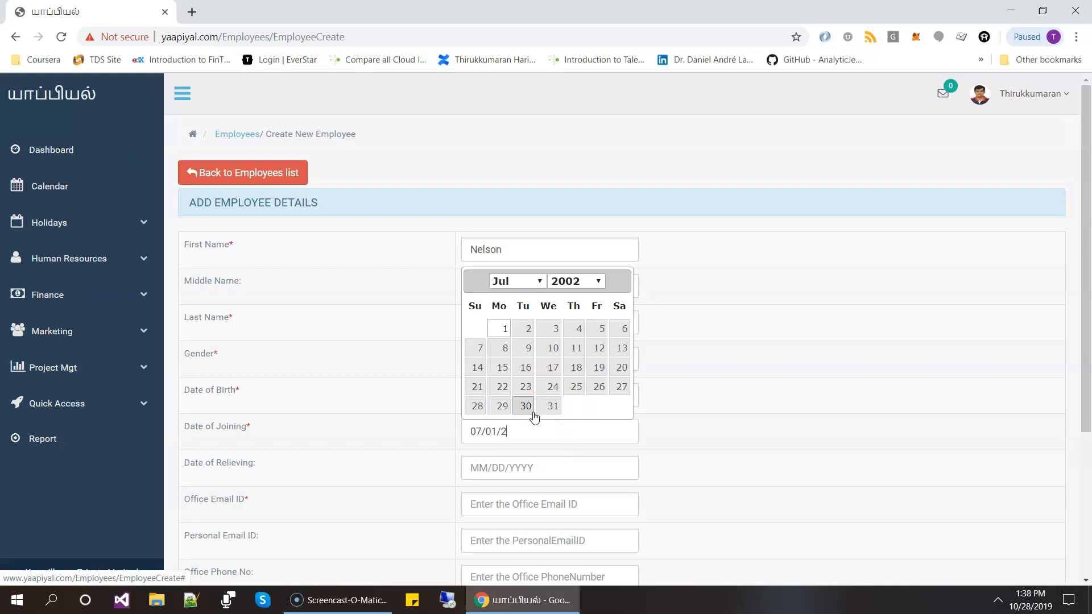
left_click(500, 328)
left_click(543, 468)
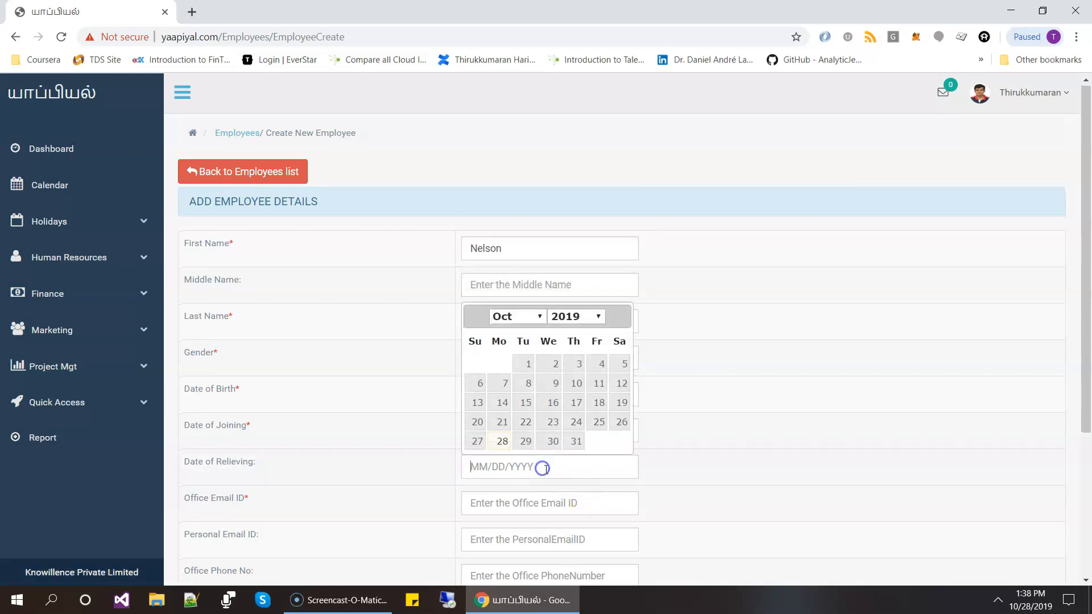
- Fill in the new employee's office email ID and save the employee record
scroll(512, 398, "down", 3)
left_click(495, 361)
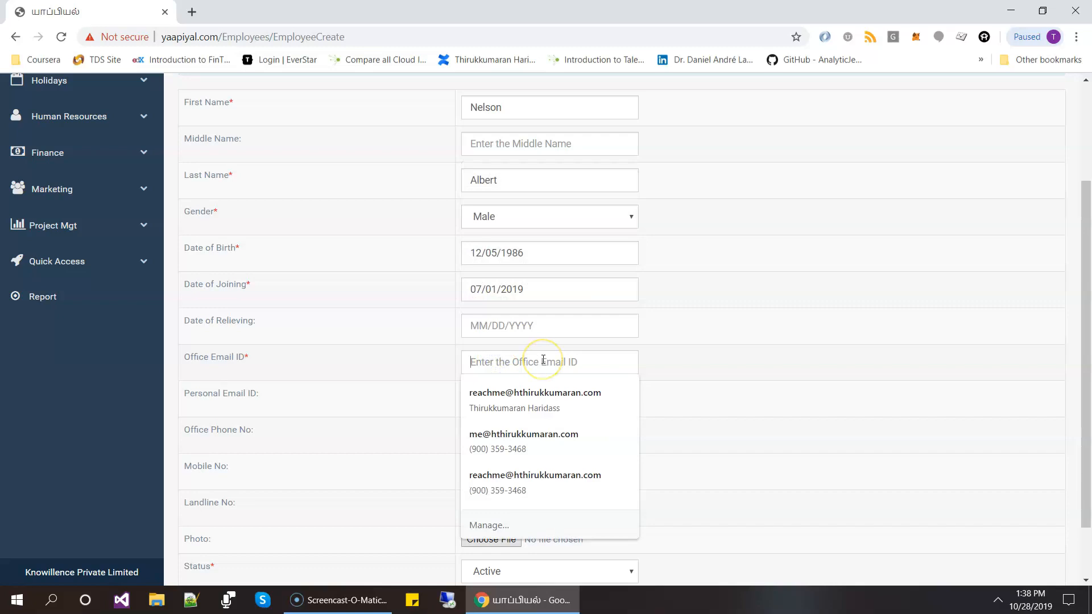
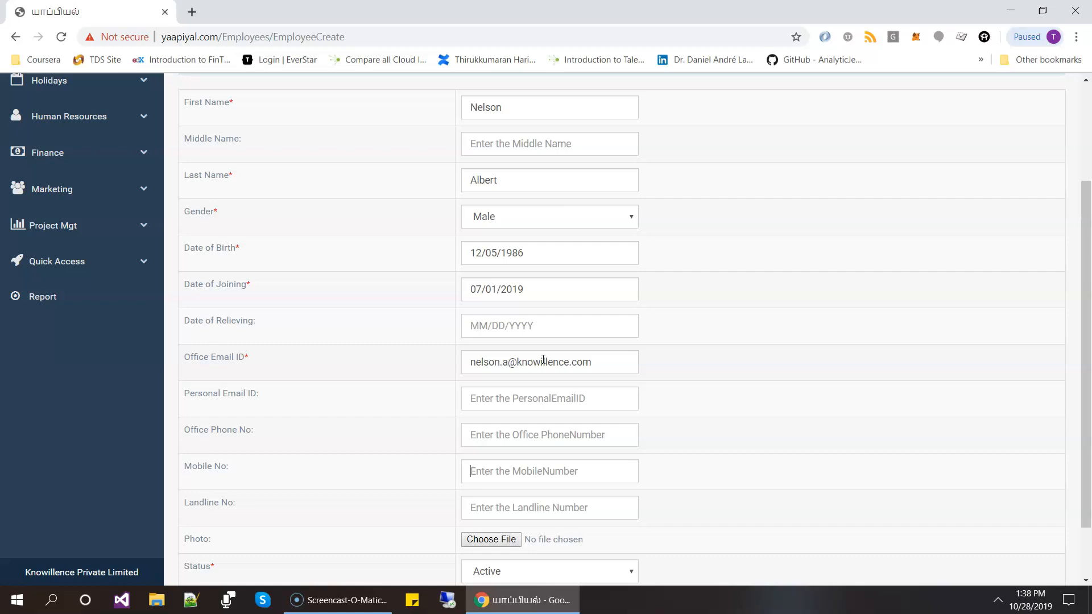
scroll(597, 398, "down", 2)
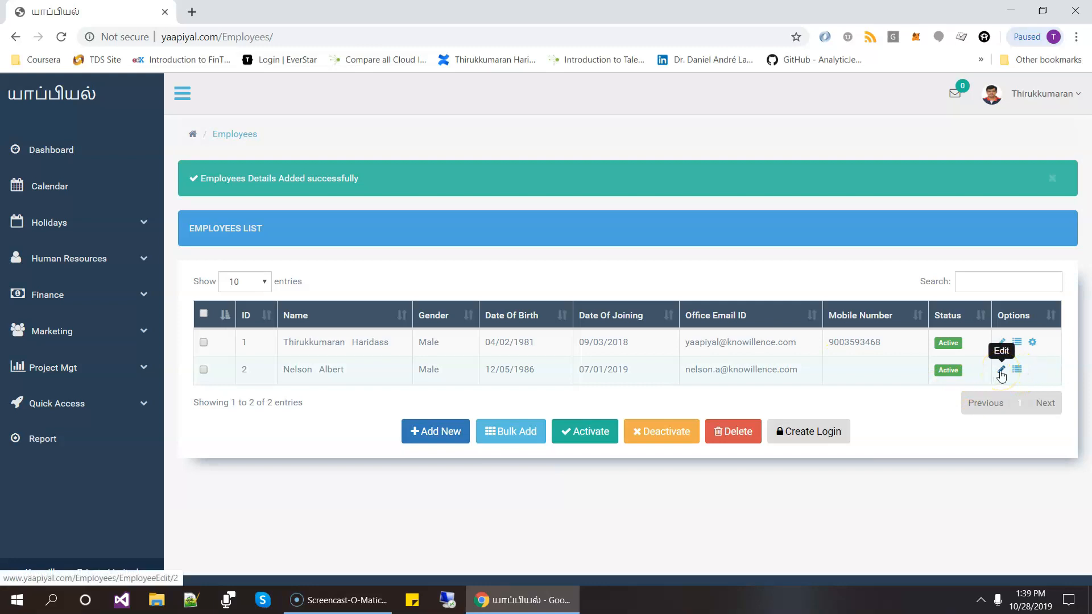
- Examine the edit form of the newly added employee and go to that employee's details page without changing anything
left_click(1000, 371)
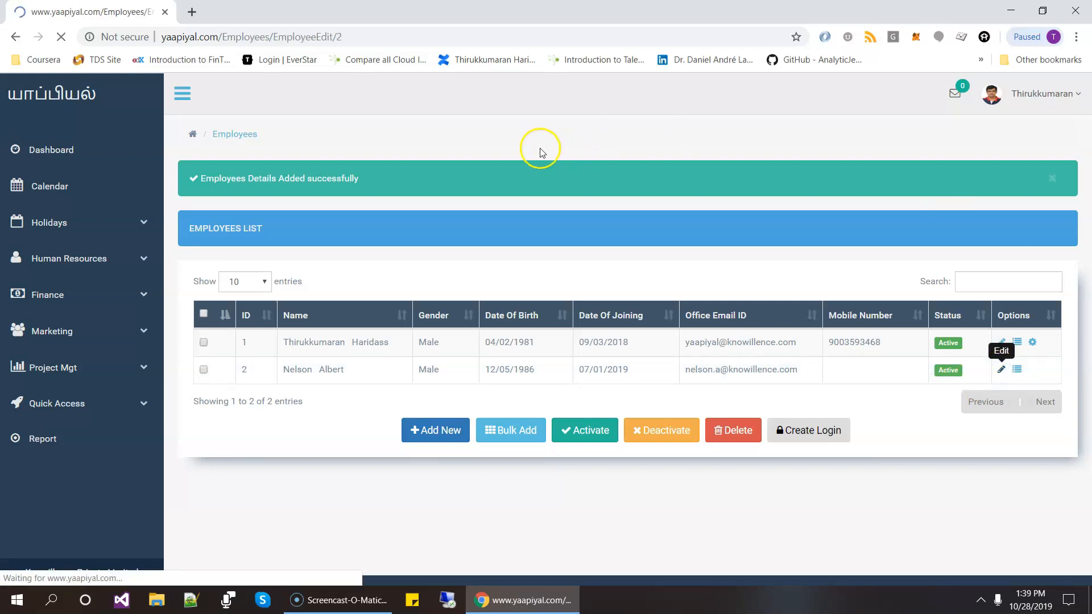
scroll(632, 438, "down", 3)
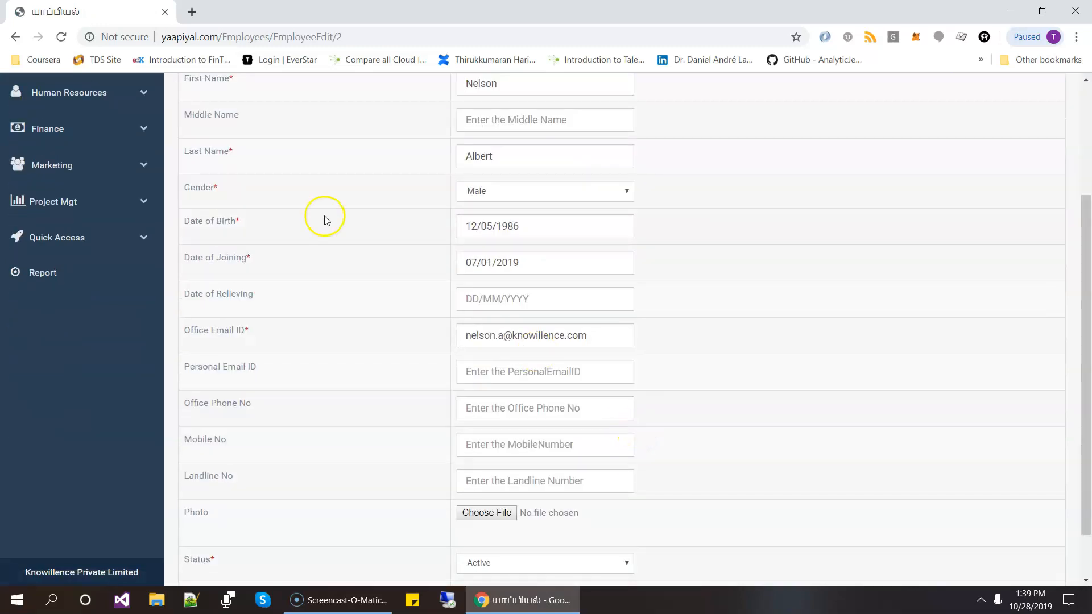
scroll(236, 174, "up", 3)
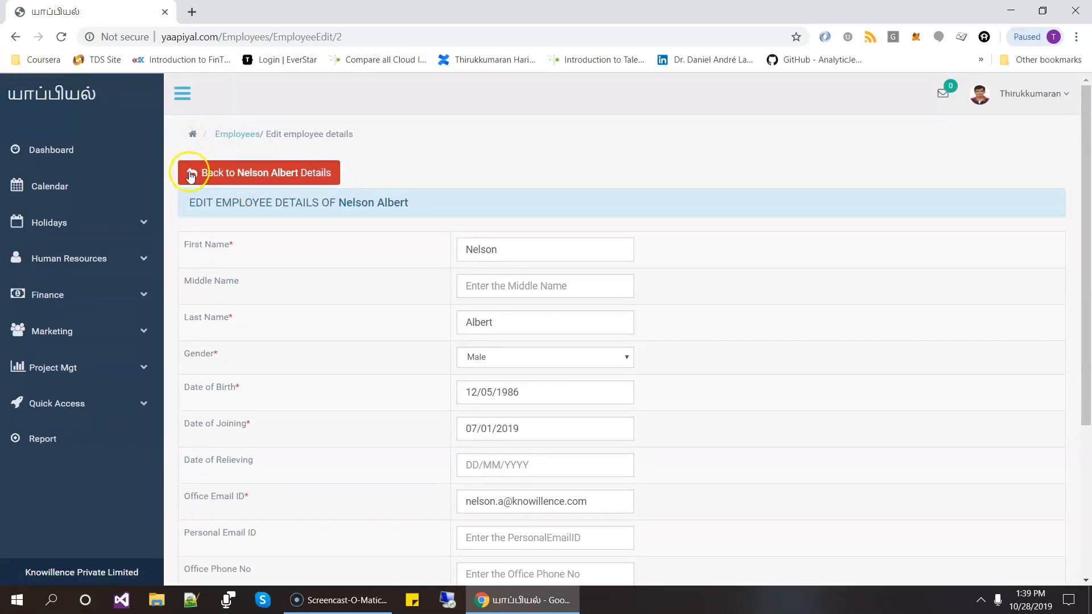
left_click(197, 172)
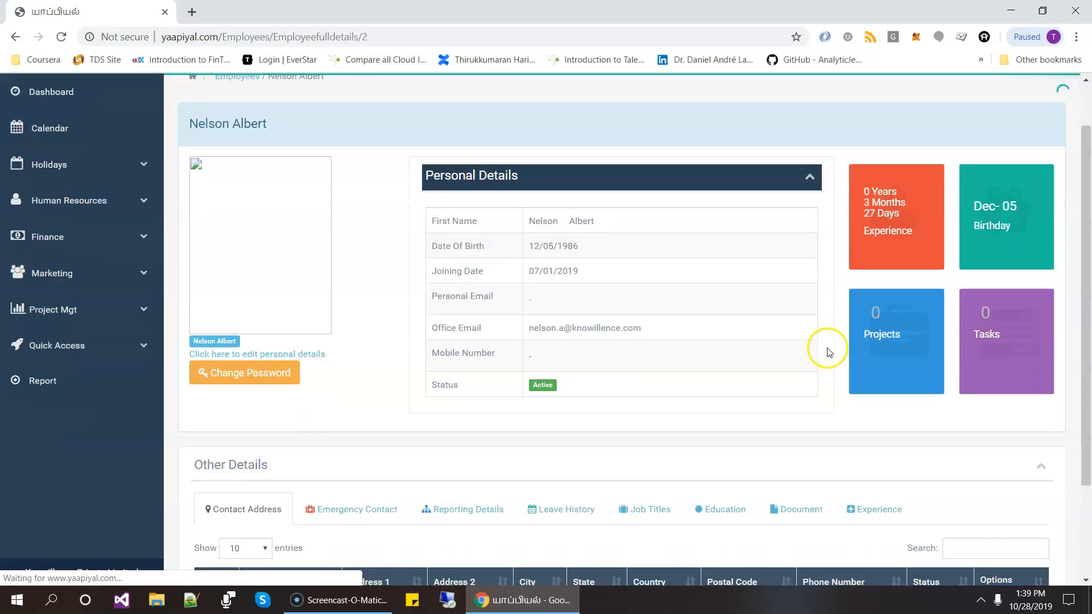
- Examine the new employee's personal and other details, reopening the full details page once from the employees list
scroll(353, 214, "down", 2)
scroll(255, 245, "up", 3)
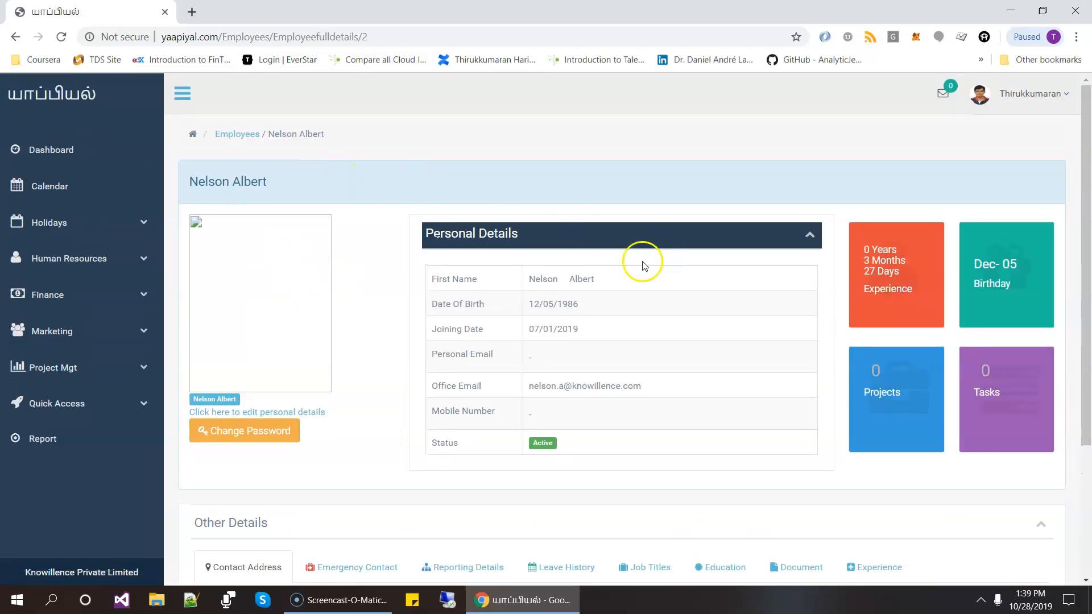
scroll(653, 264, "down", 2)
scroll(669, 230, "down", 2)
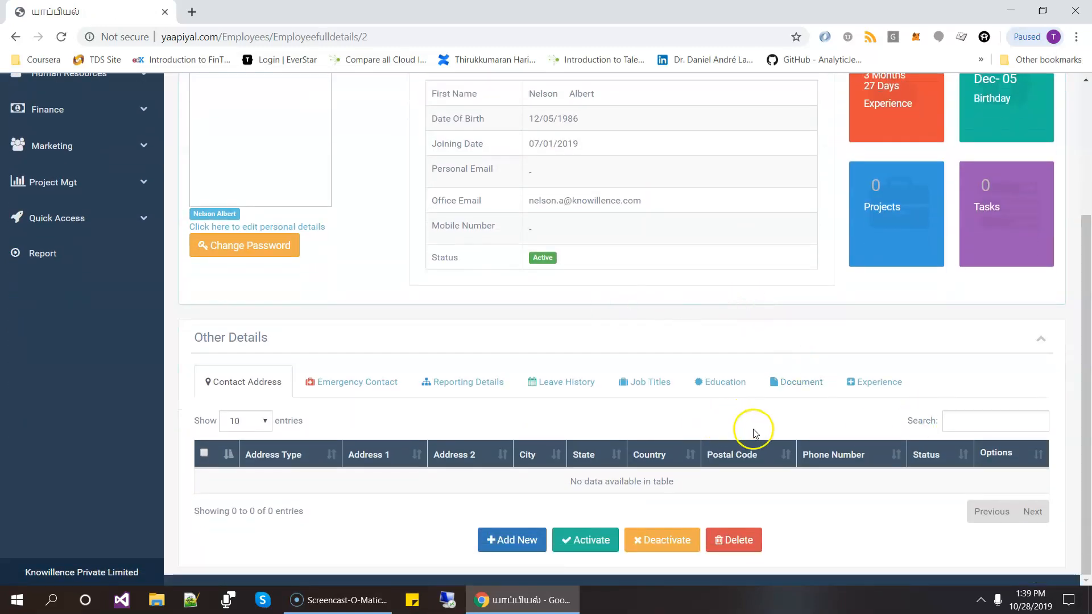
scroll(738, 415, "up", 4)
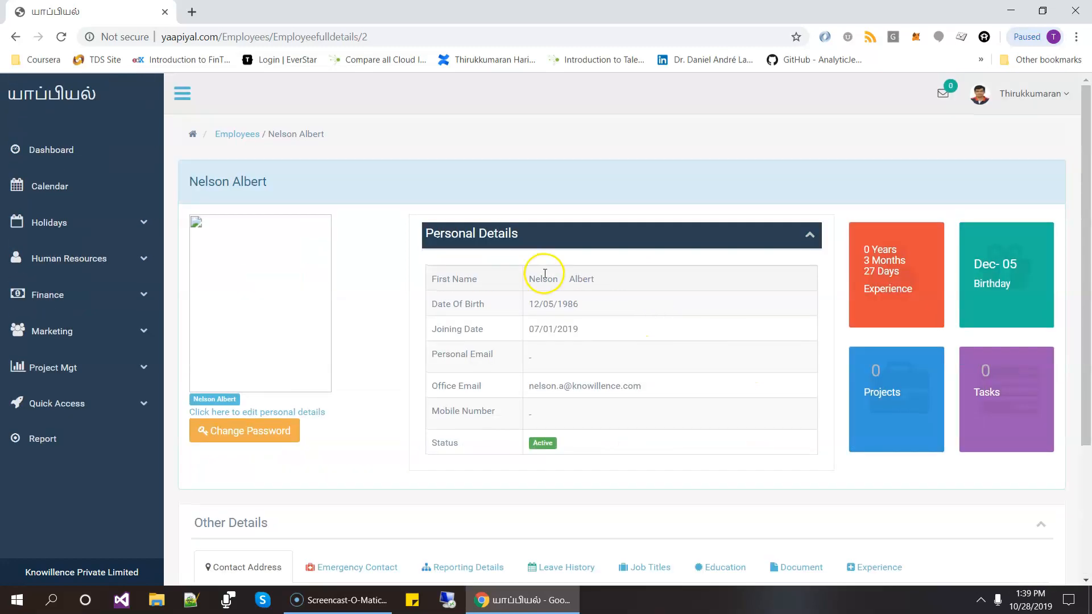
left_click(231, 136)
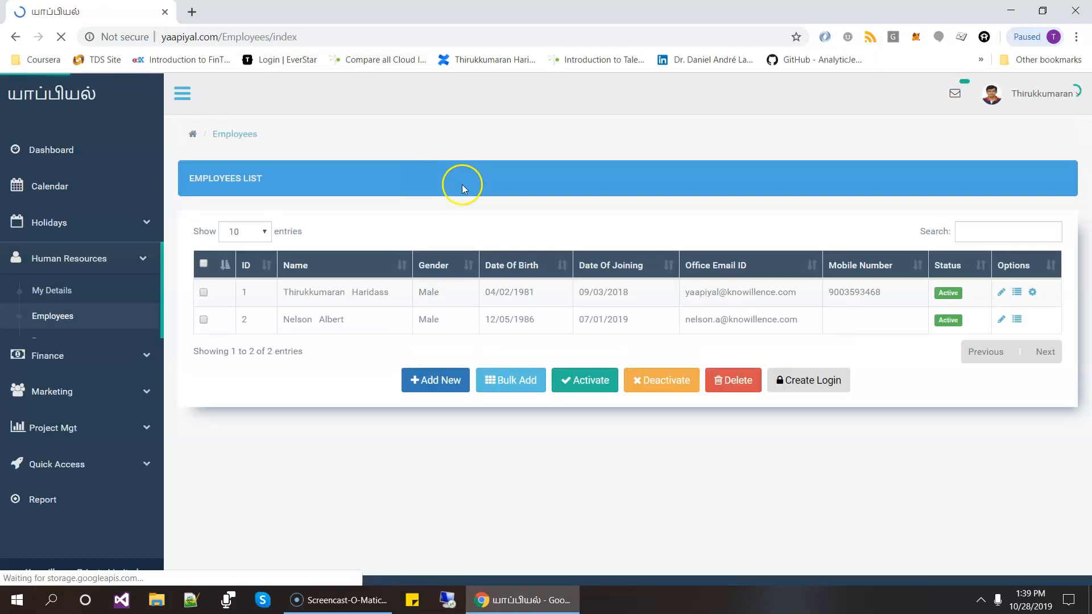
left_click(1007, 320)
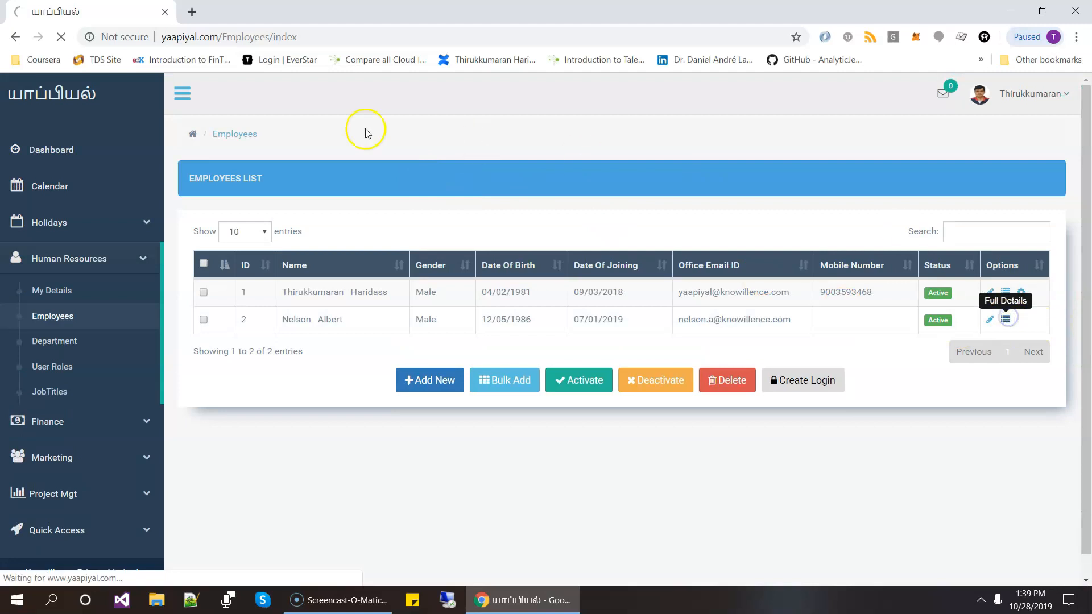
scroll(518, 284, "down", 4)
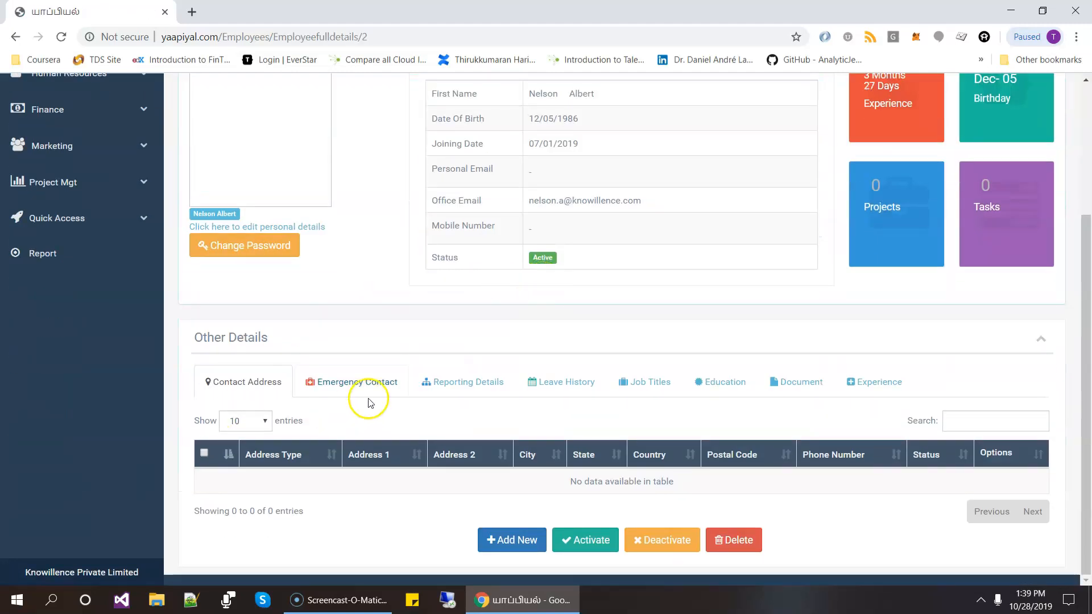
scroll(458, 243, "up", 4)
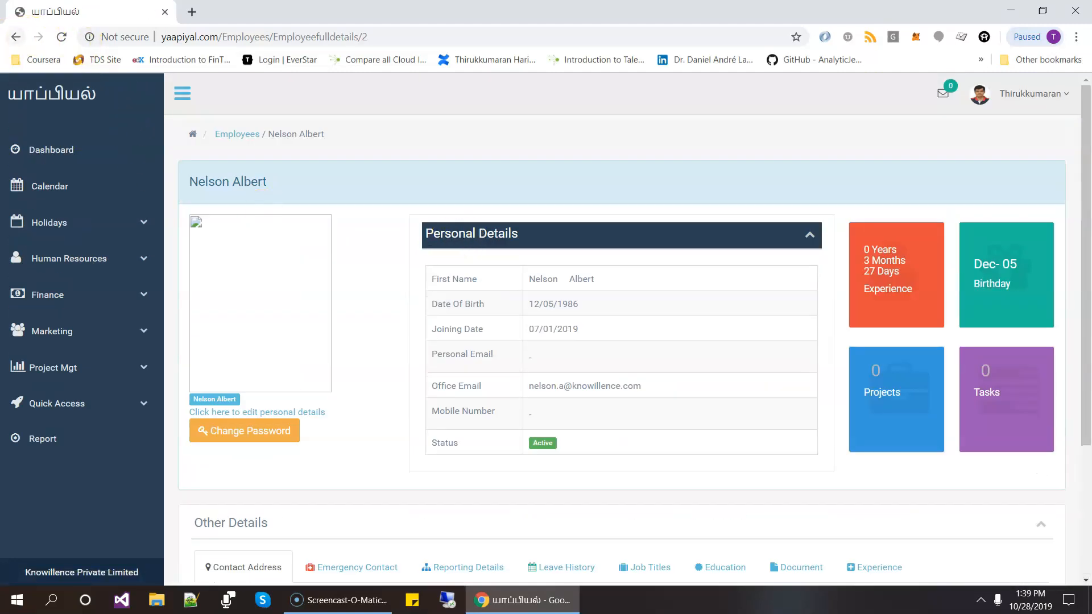
- Return to the employees list, create a login for the new employee and point out the office email ID
left_click(13, 37)
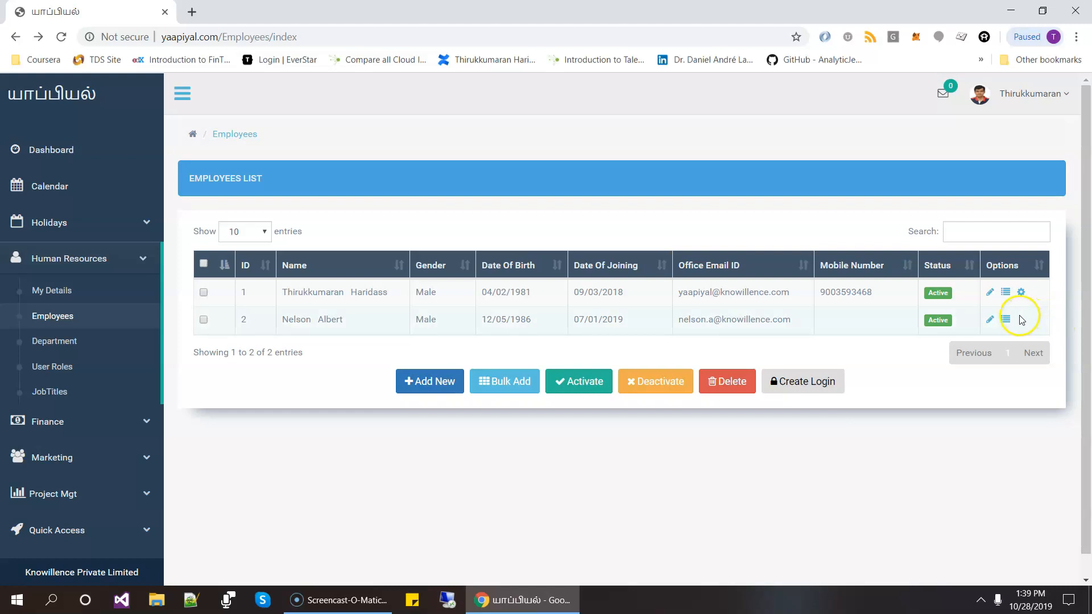
left_click(203, 318)
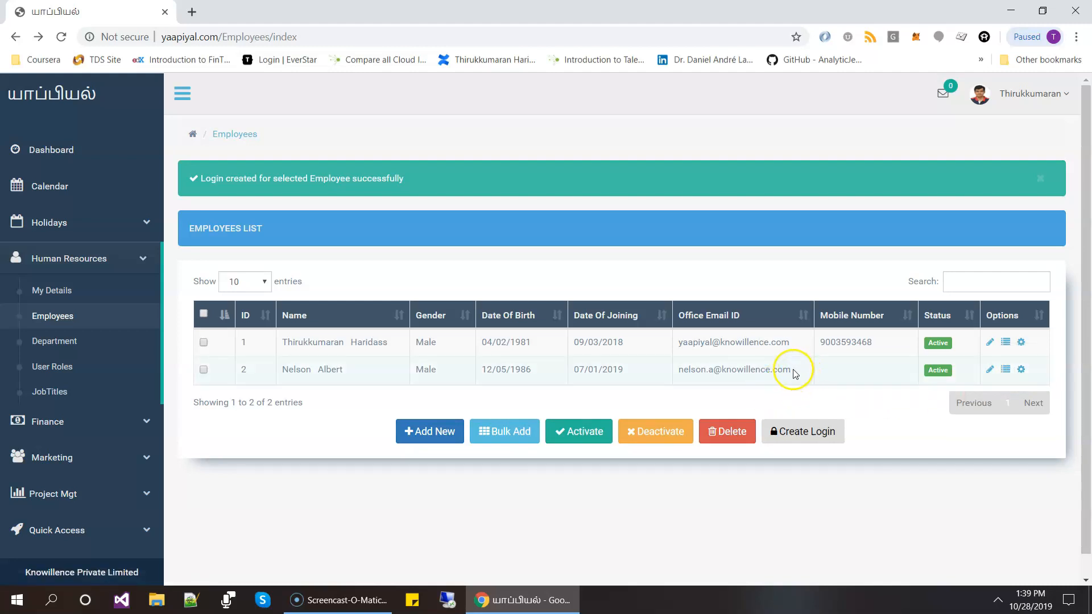
left_click_drag(791, 367, 674, 375)
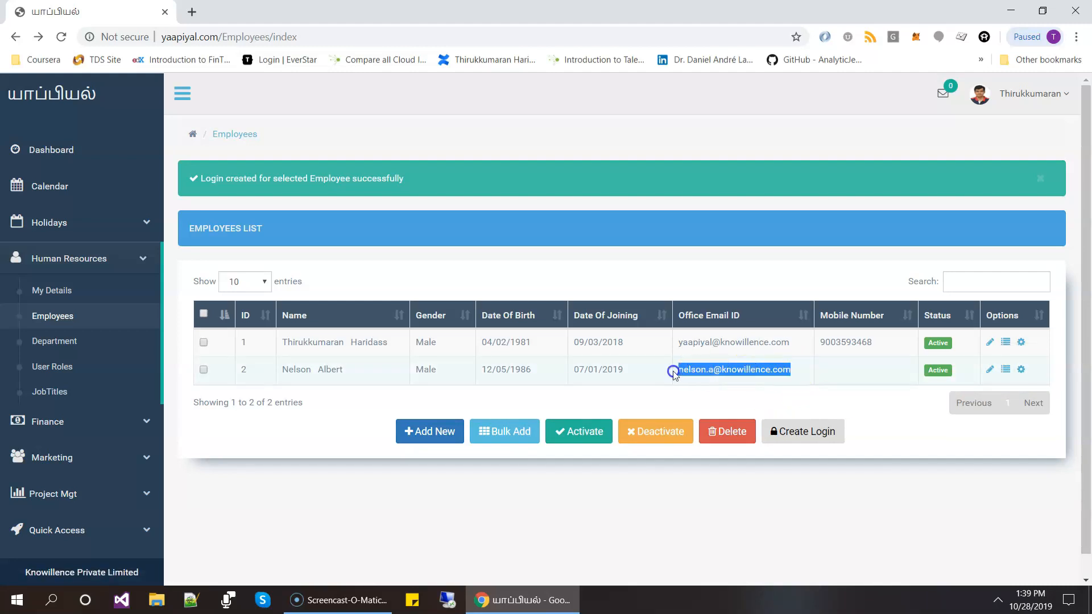
left_click(712, 373)
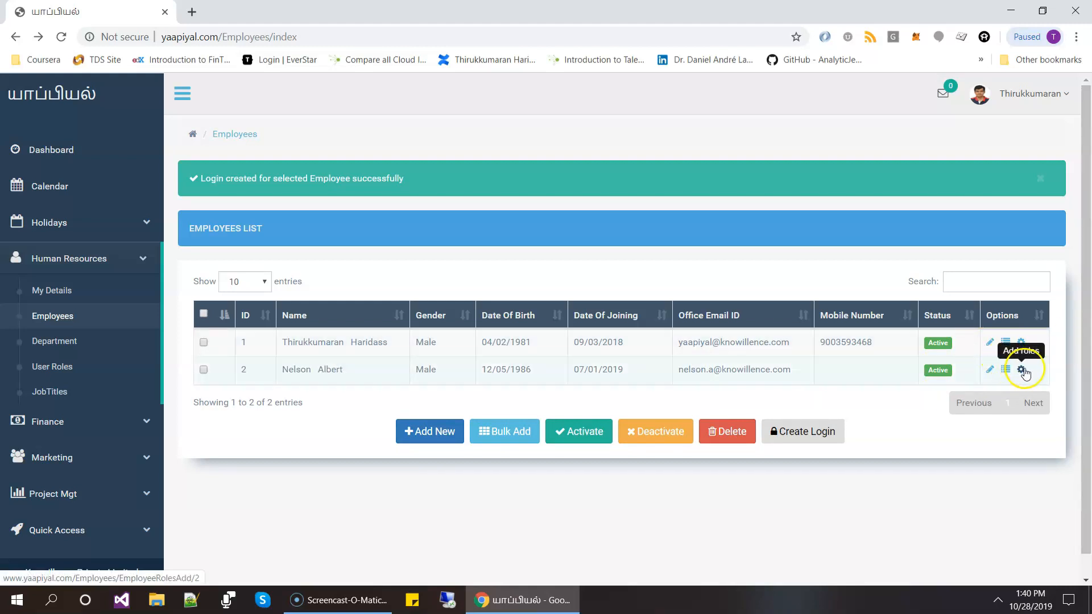
- Give the new employee the Project Manager and Developer roles, remove the Guest role and save the role assignment
left_click(1021, 371)
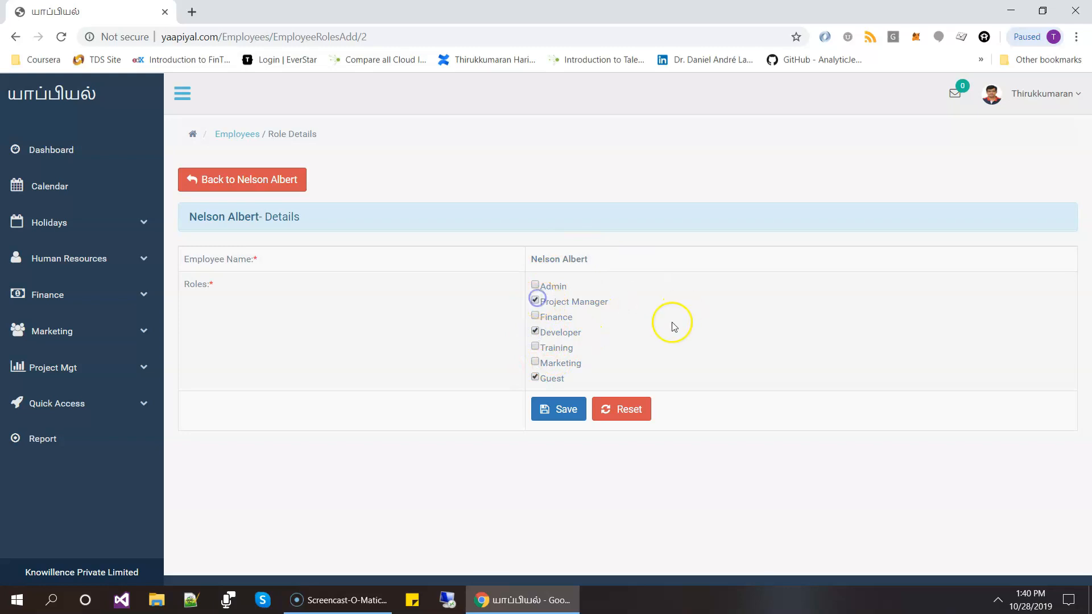
left_click(551, 412)
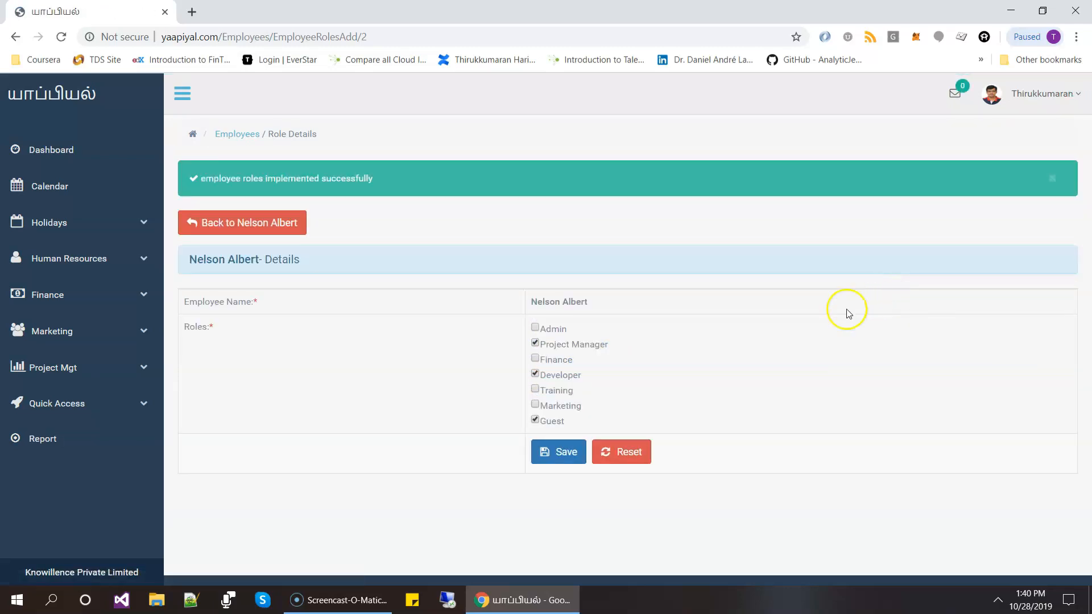
left_click(535, 420)
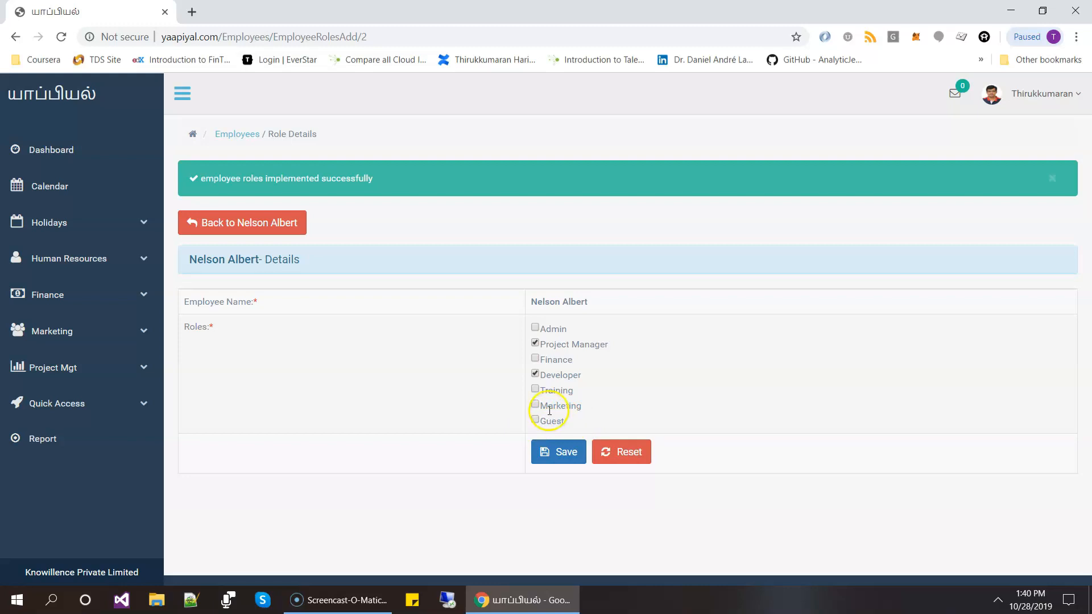
left_click(549, 458)
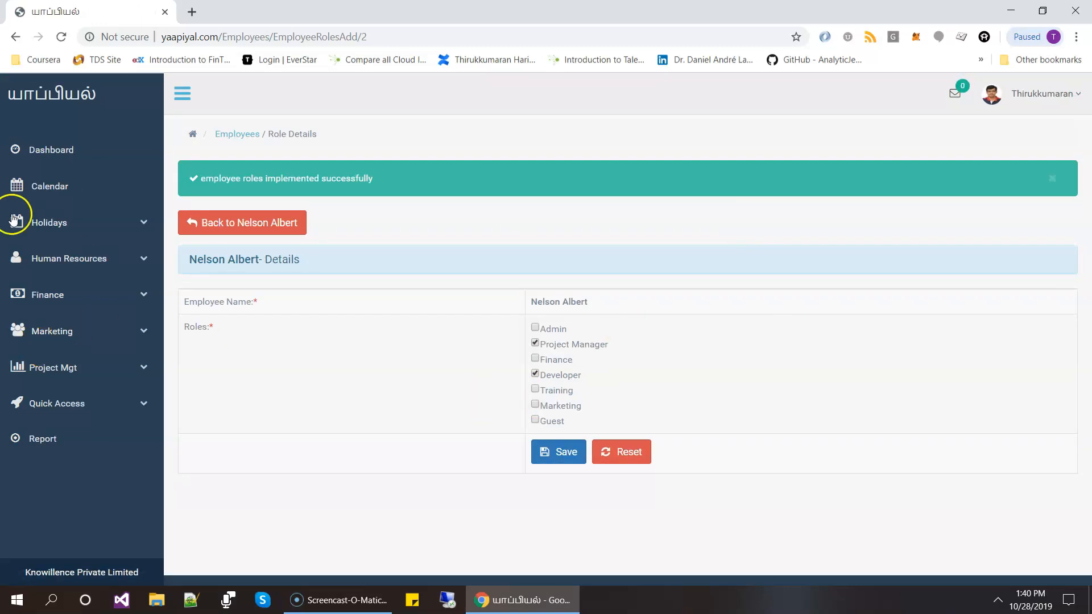
- Go back to the new employee's details, and review the Human Resources lists for departments, user roles and job titles
left_click(218, 224)
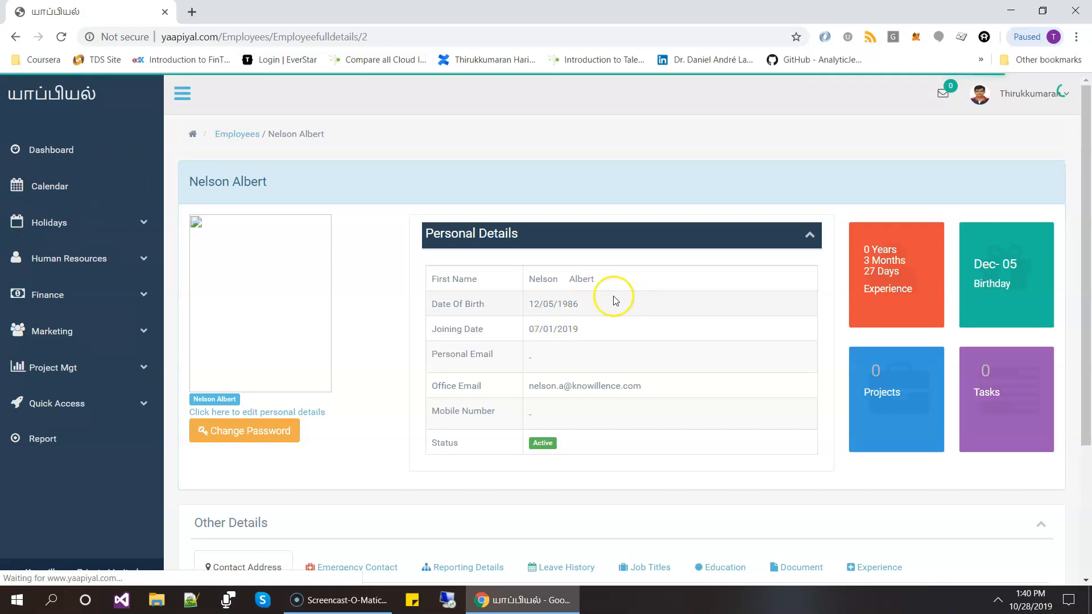
left_click(146, 261)
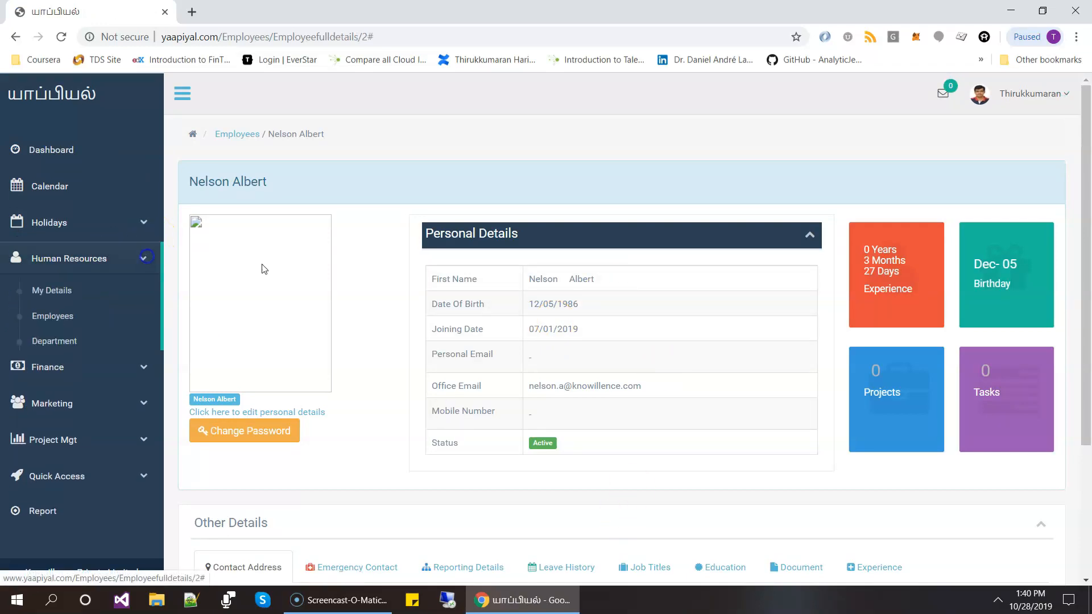
left_click(84, 345)
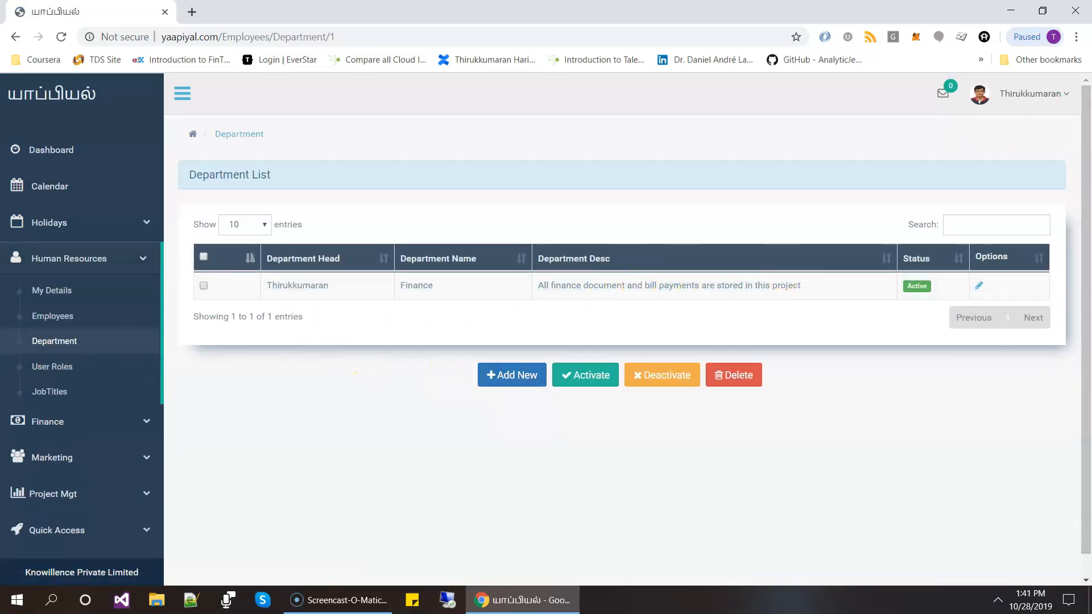
left_click(47, 367)
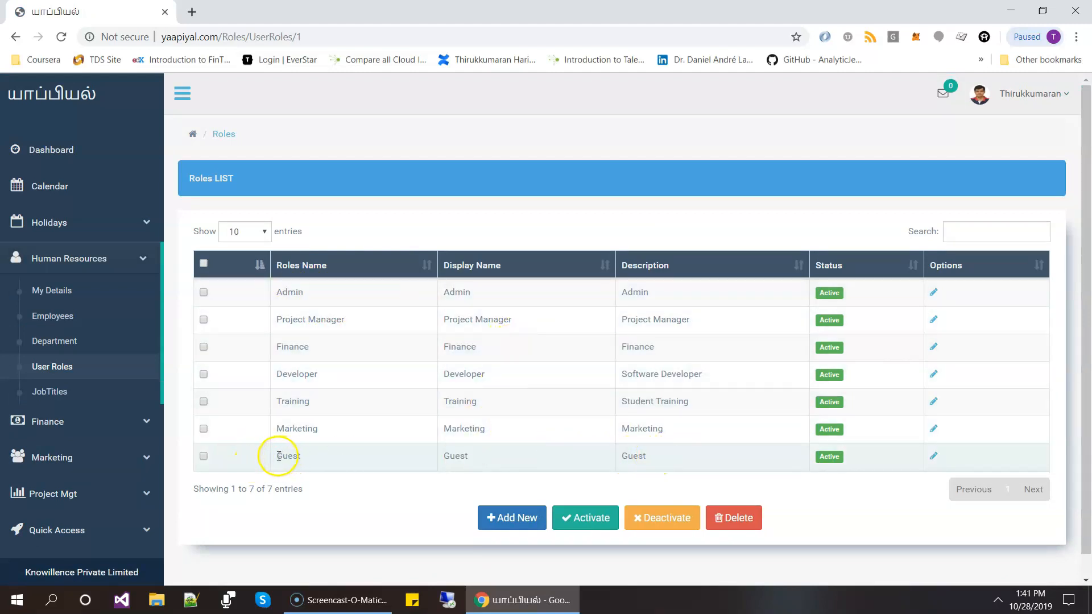
left_click_drag(279, 456, 586, 461)
left_click(666, 454)
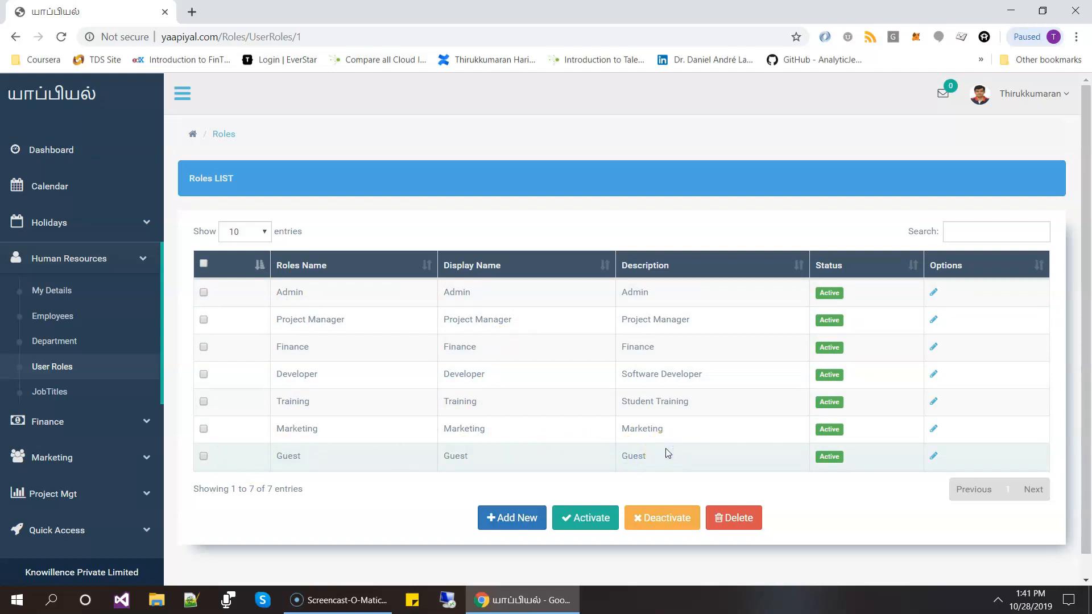
left_click(55, 393)
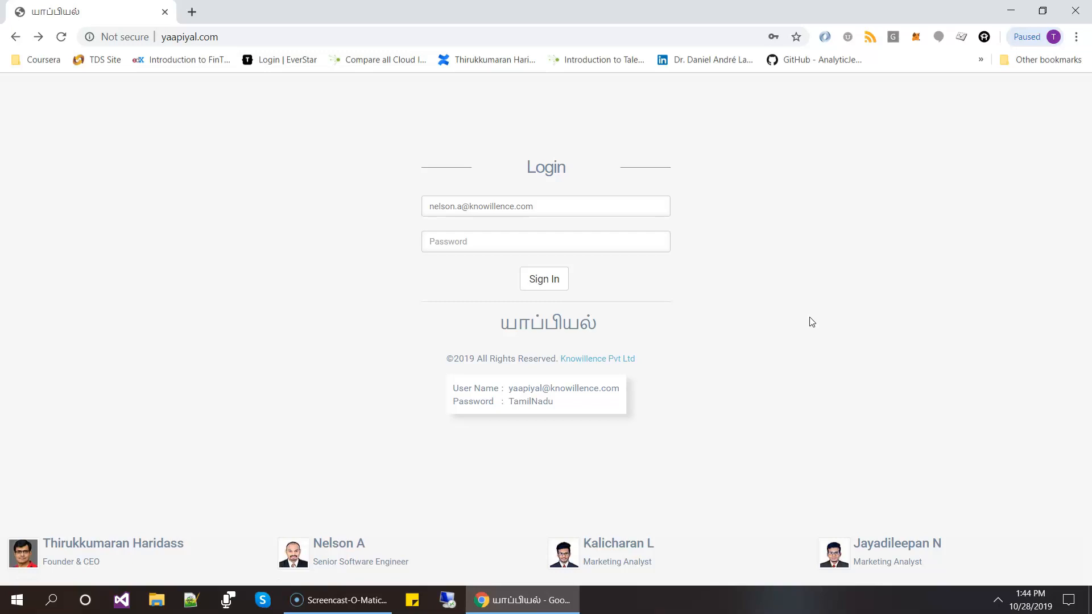
- Sign in as the new employee with the office email and account password, declining to save the password in the browser
left_click(456, 251)
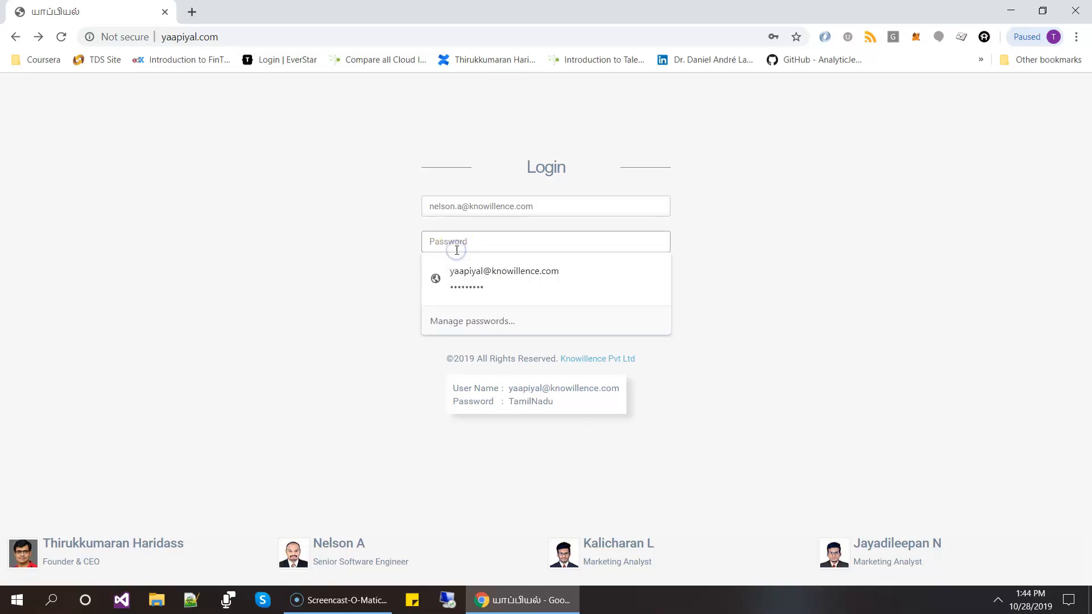
left_click(466, 245)
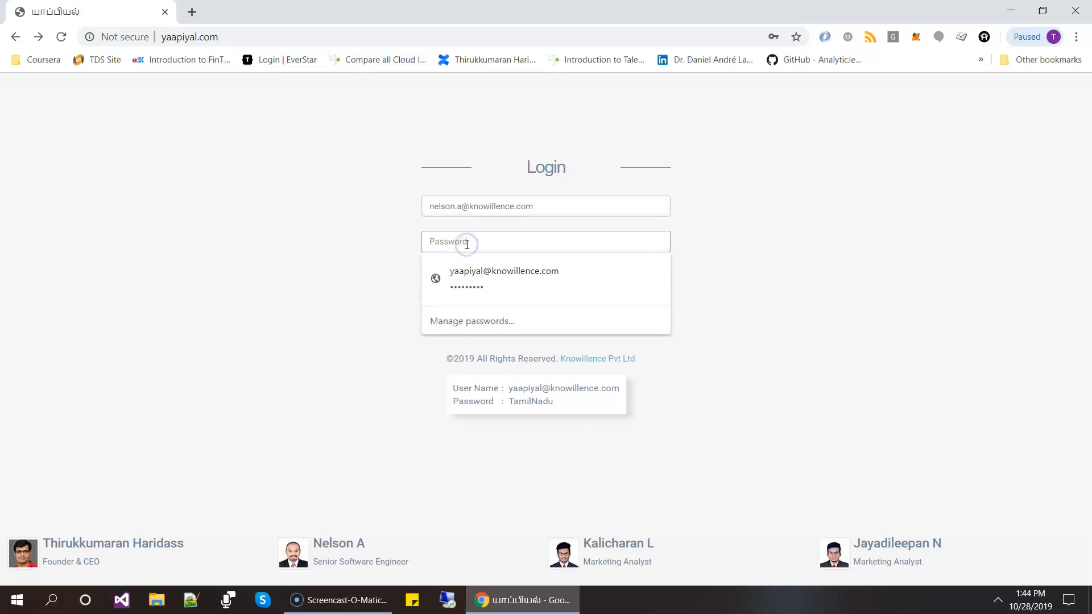
type("T")
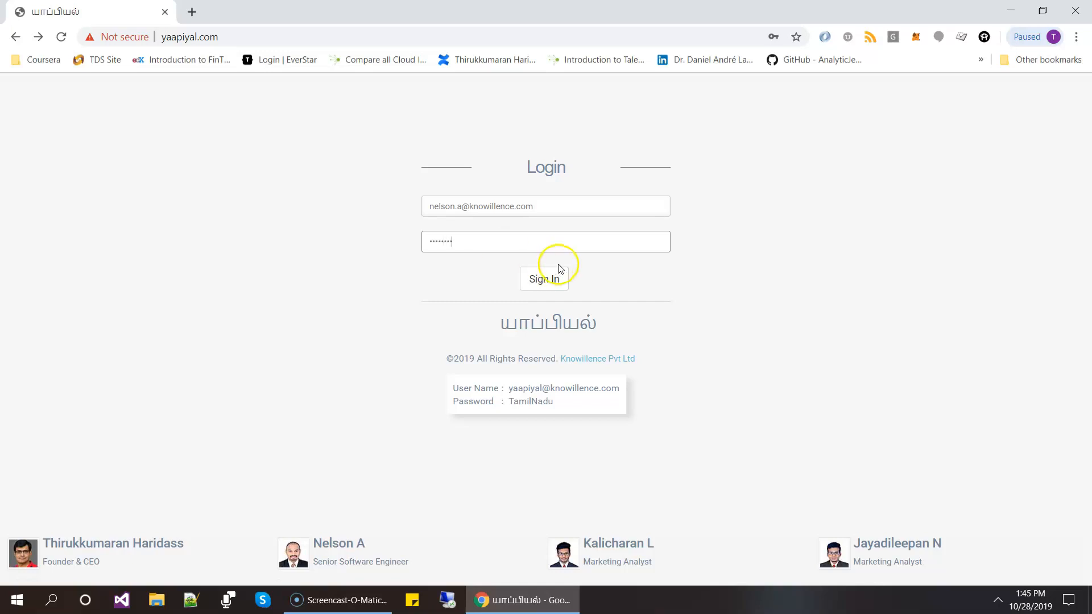
left_click_drag(462, 208, 413, 211)
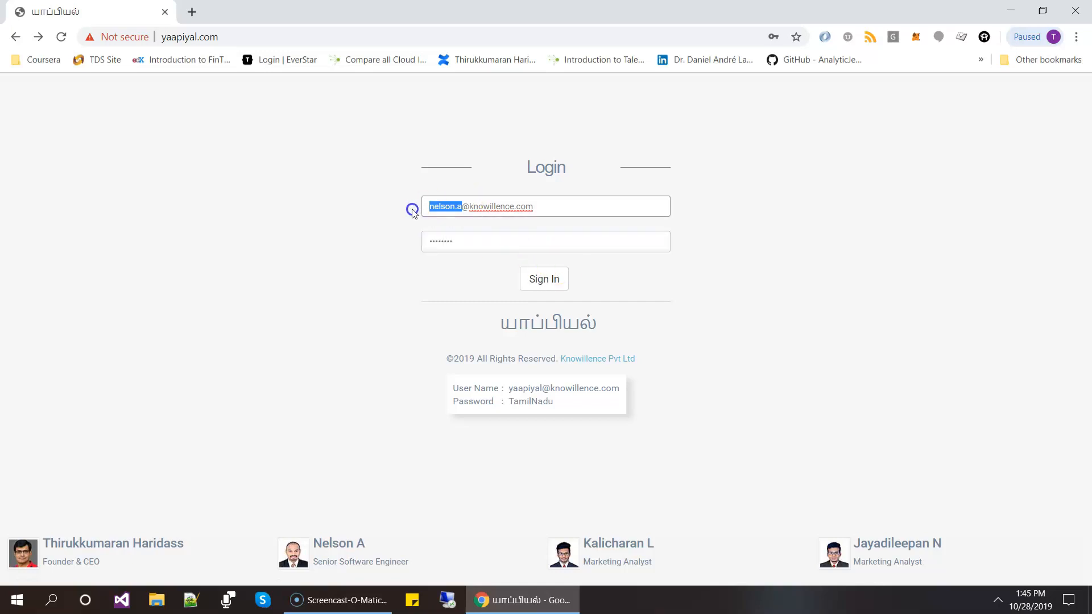
left_click(481, 249)
left_click(544, 279)
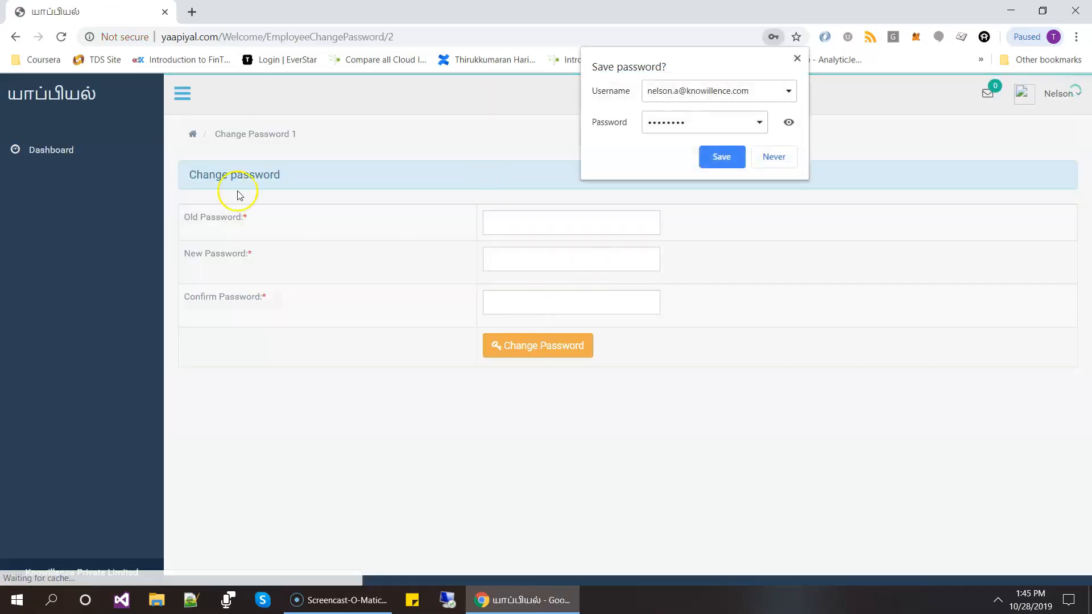
left_click(785, 159)
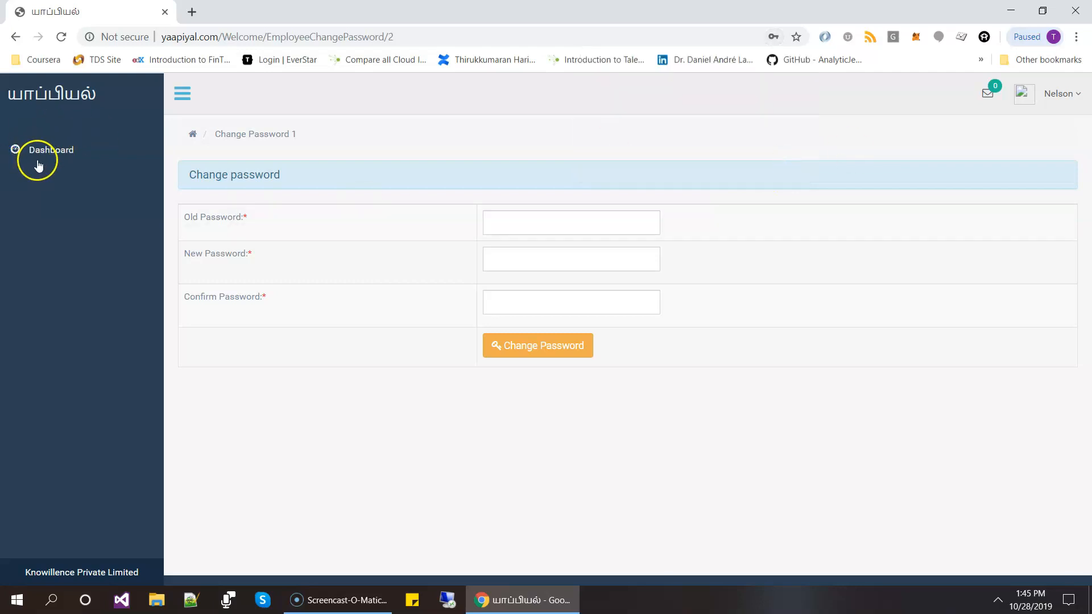
- Change the new employee's password by entering the old password, new password and confirmation, and dismiss the browser's password update offer
left_click(528, 226)
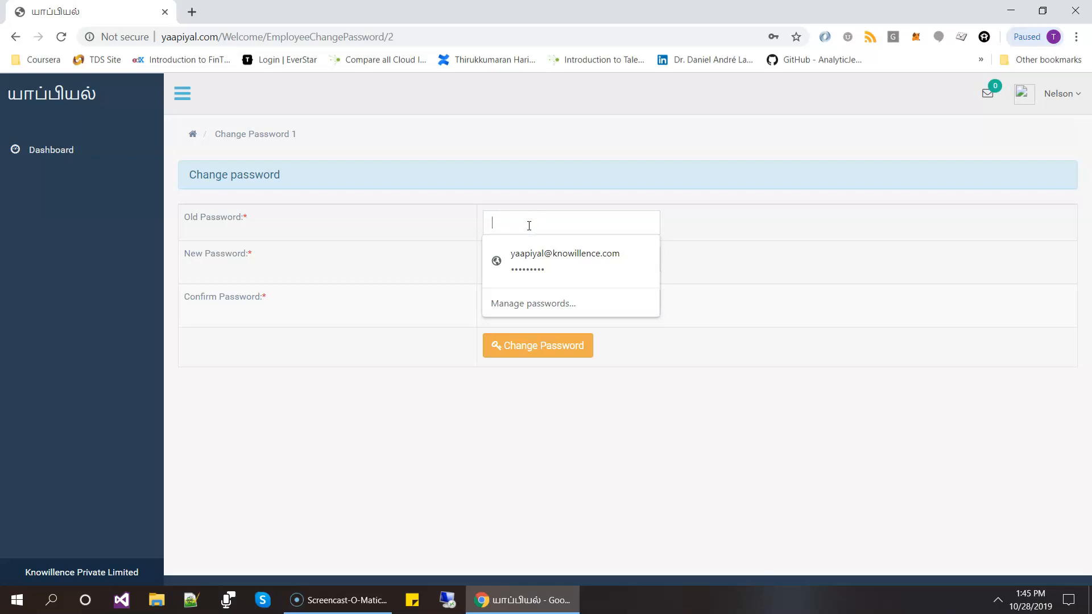
type("a")
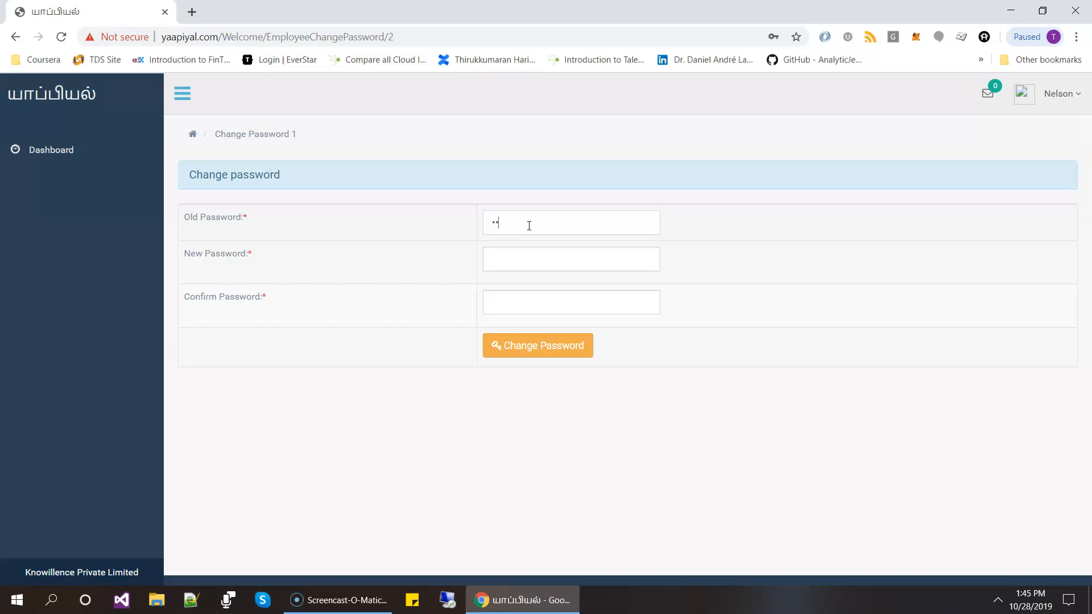
type("•")
type("••••••")
left_click(550, 256)
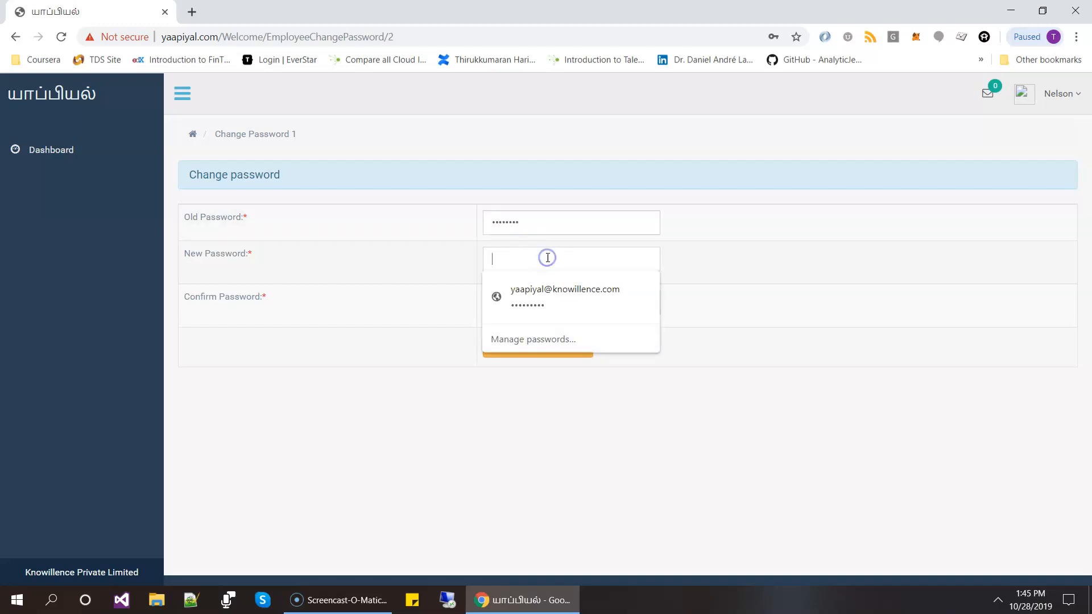
type("•")
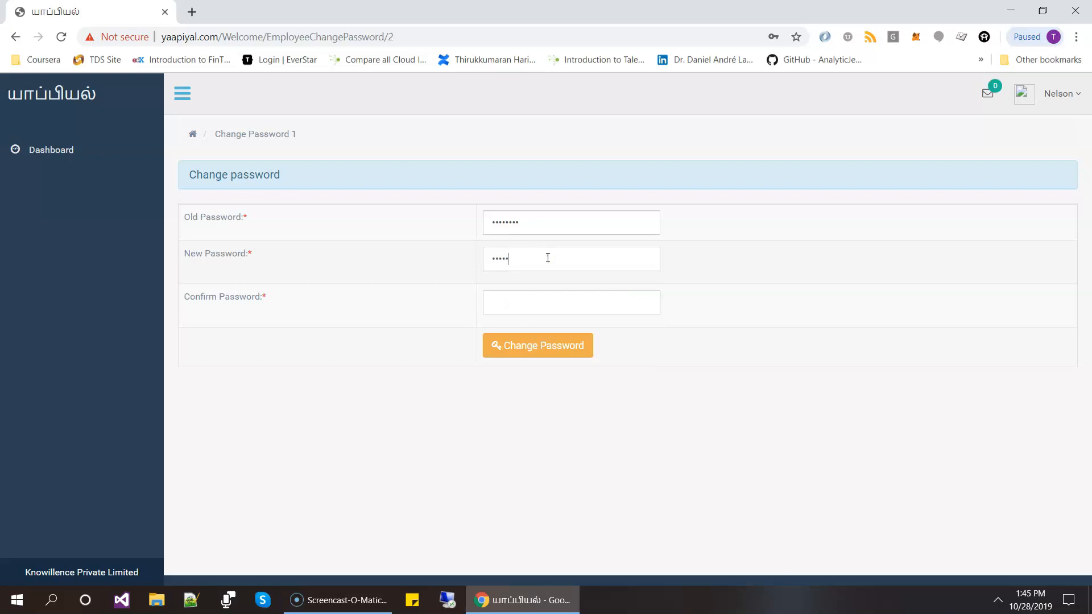
key("Tab")
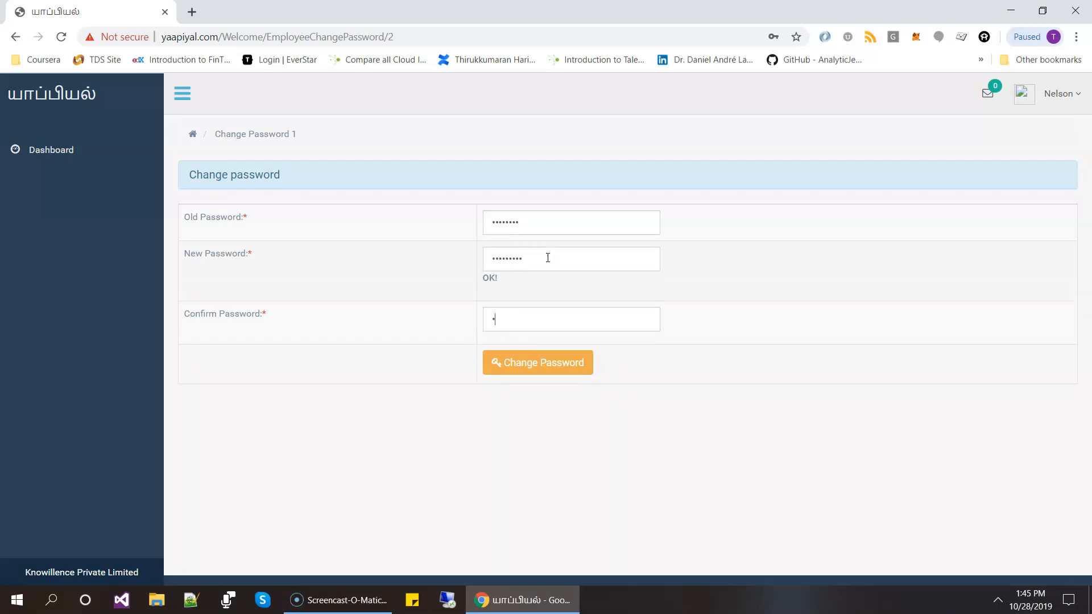
type("•••••••••")
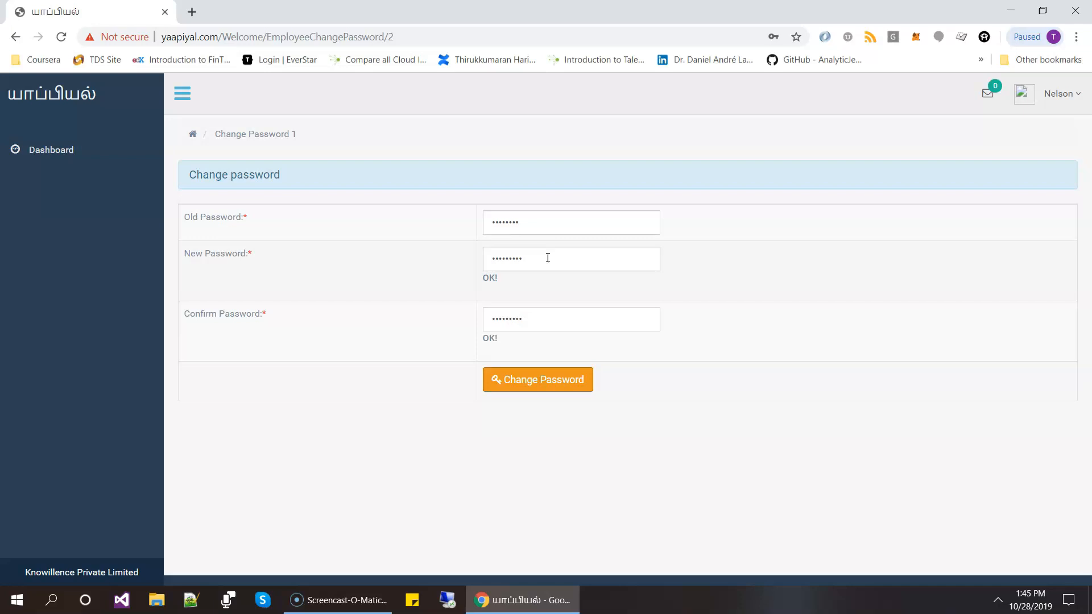
left_click(540, 384)
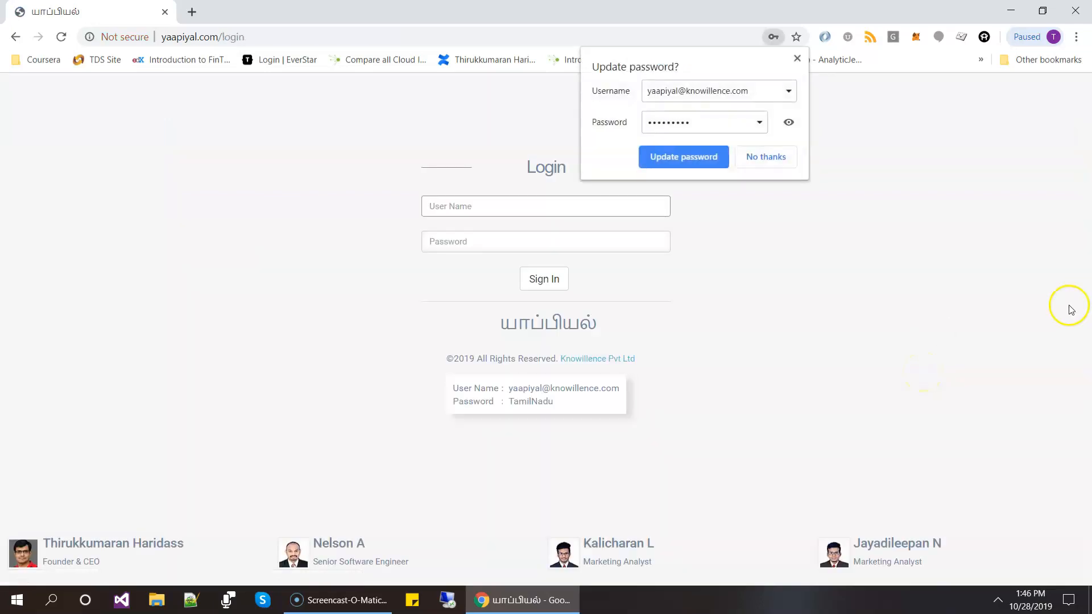
left_click(796, 58)
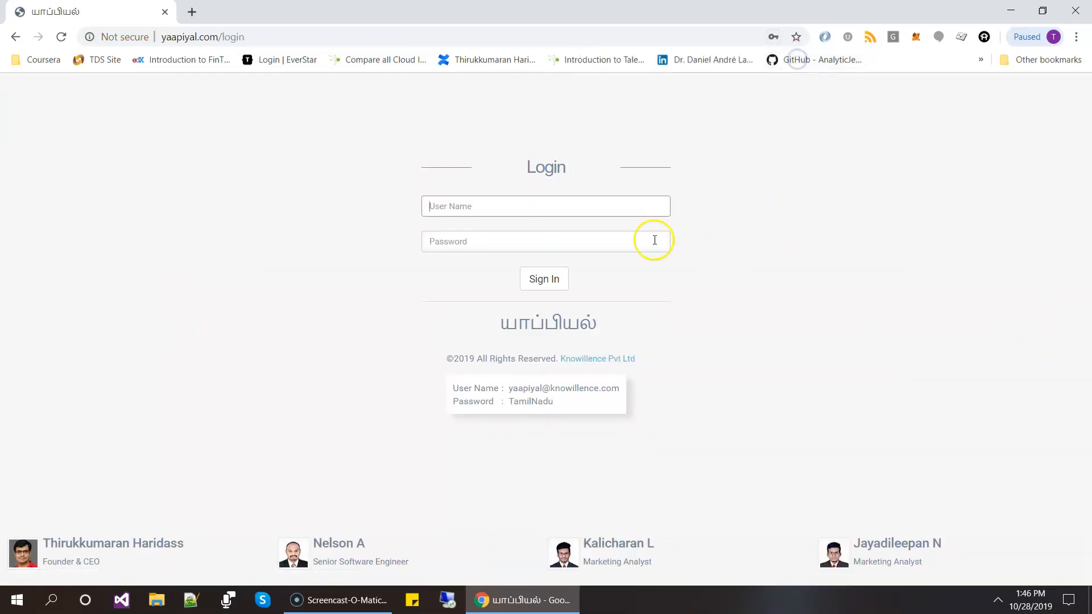
- Sign in as the employee with the office email and the new account password
left_click(510, 205)
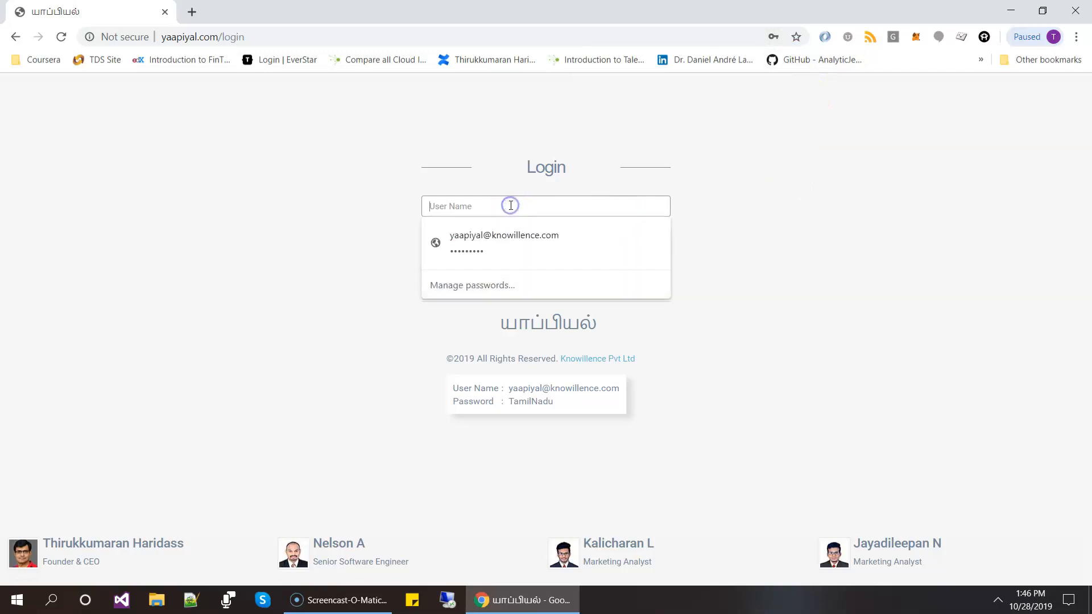
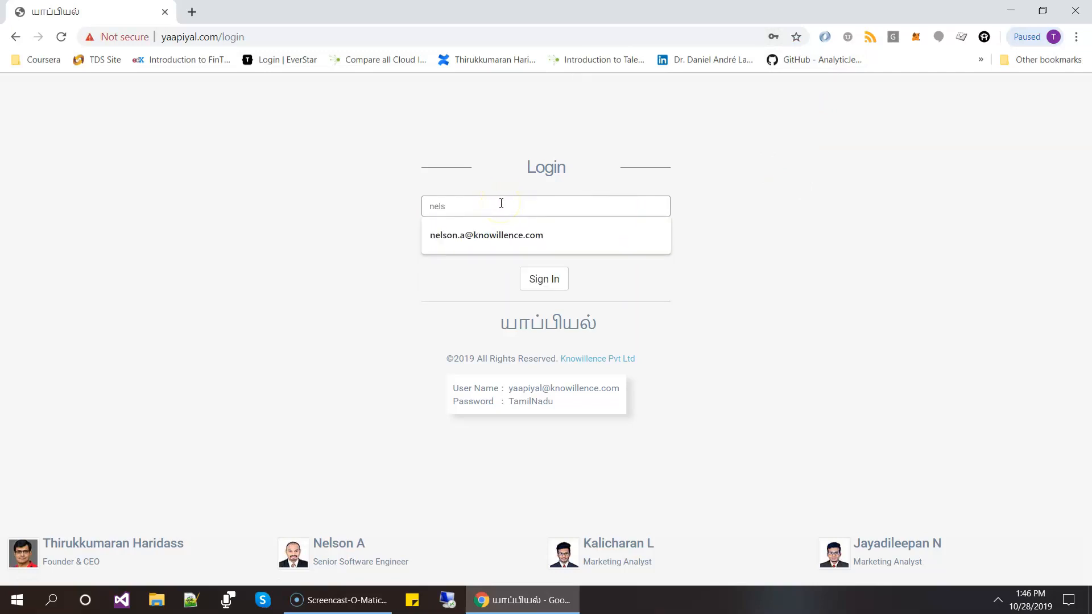
key("Down")
key("Tab")
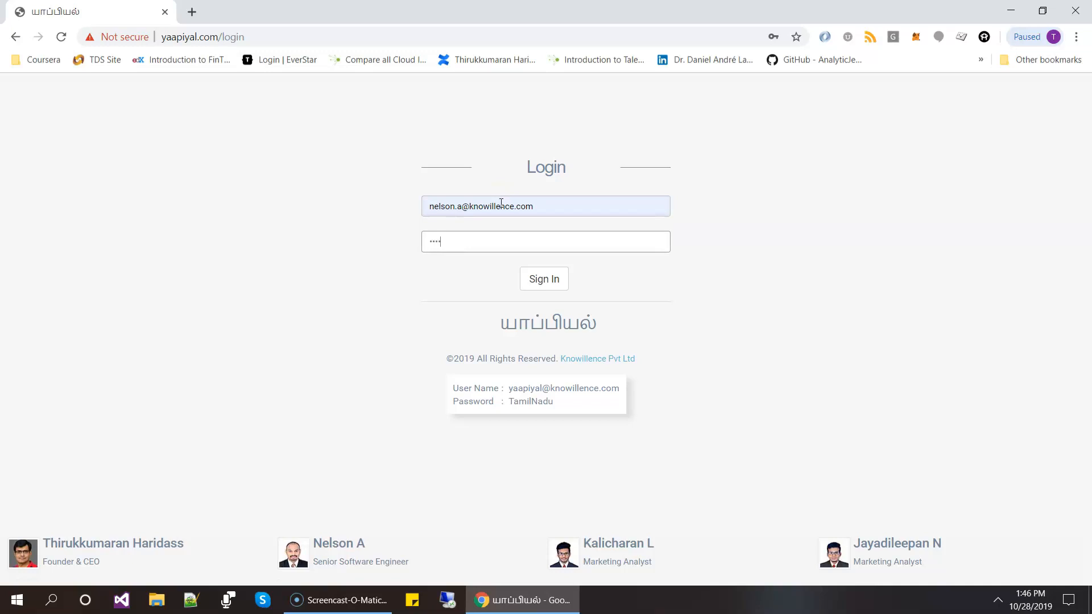
key("Return")
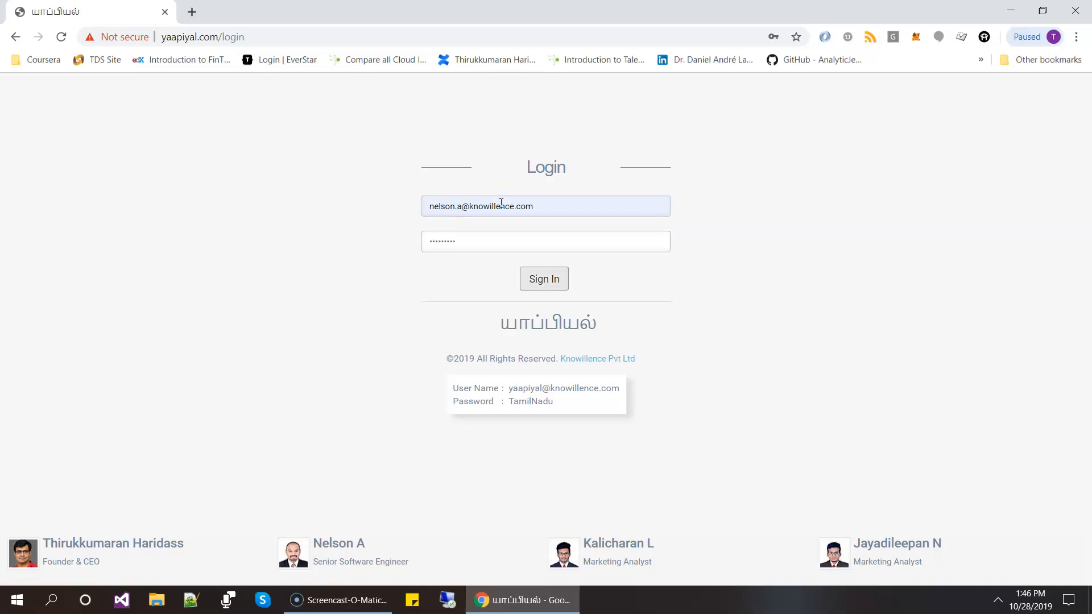
left_click(546, 280)
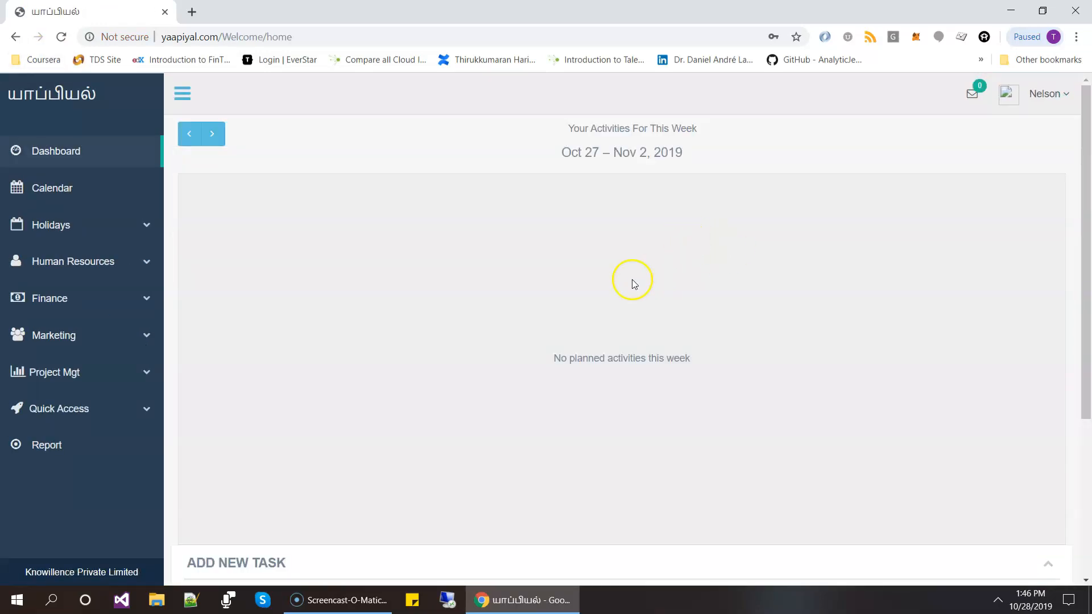
- Look over the dashboard's weekly activities and Add New Task form, and open the employee's own details from Human Resources
scroll(654, 318, "down", 4)
scroll(923, 357, "up", 4)
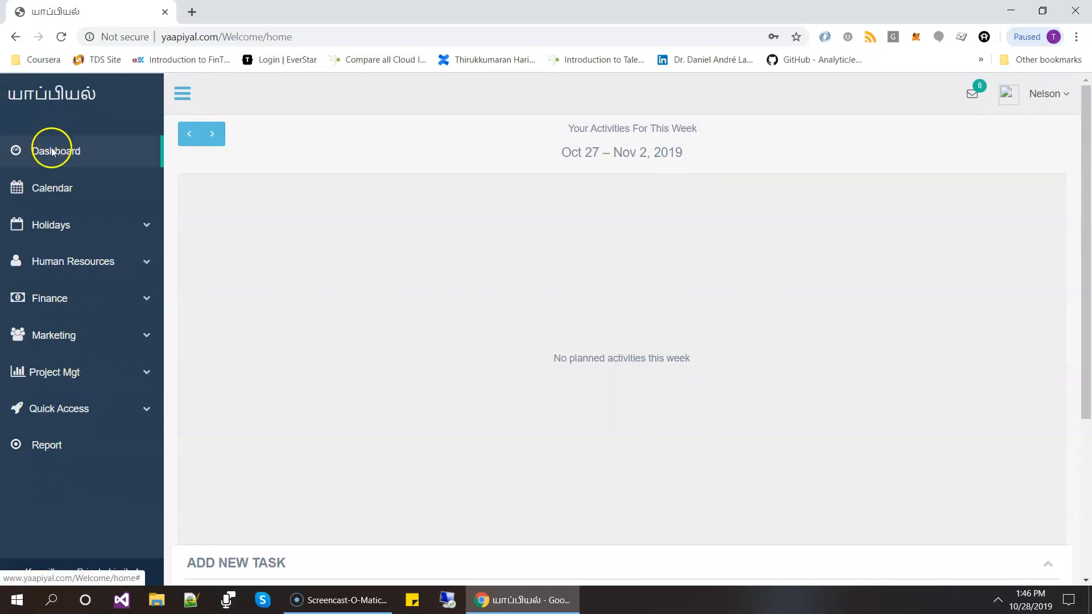
scroll(286, 391, "down", 4)
scroll(636, 390, "up", 4)
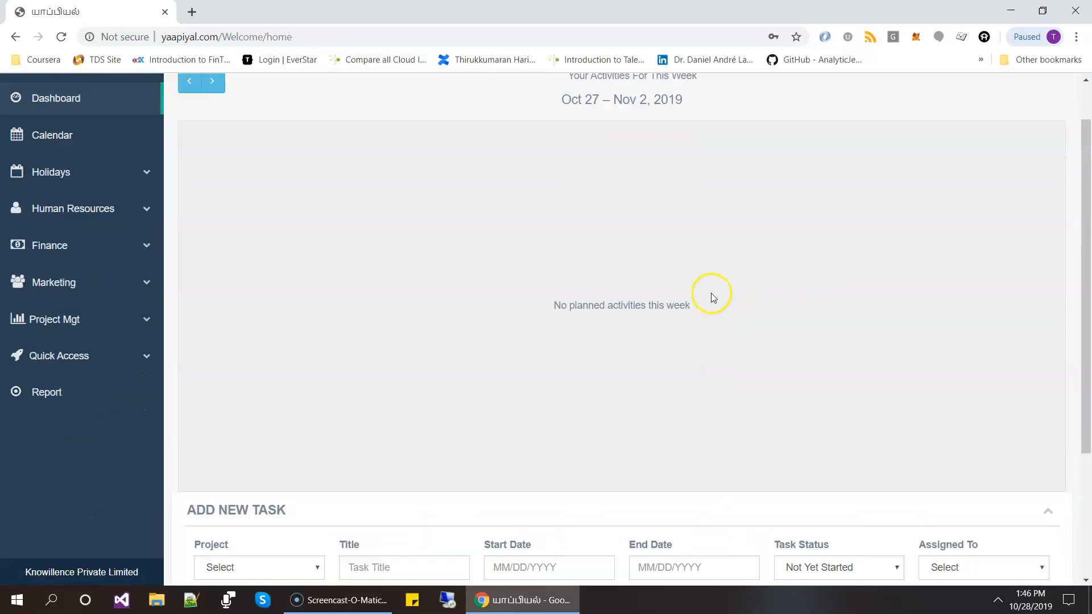
left_click(82, 263)
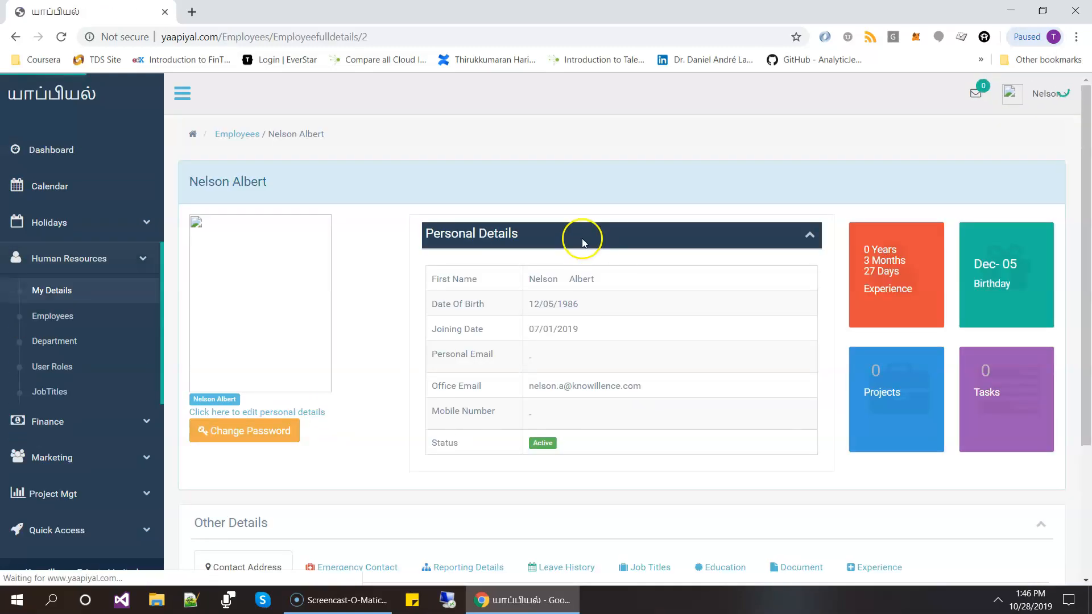
- Open the employee's personal details for editing, review the form's fields, and return to the details page without saving
scroll(705, 256, "down", 3)
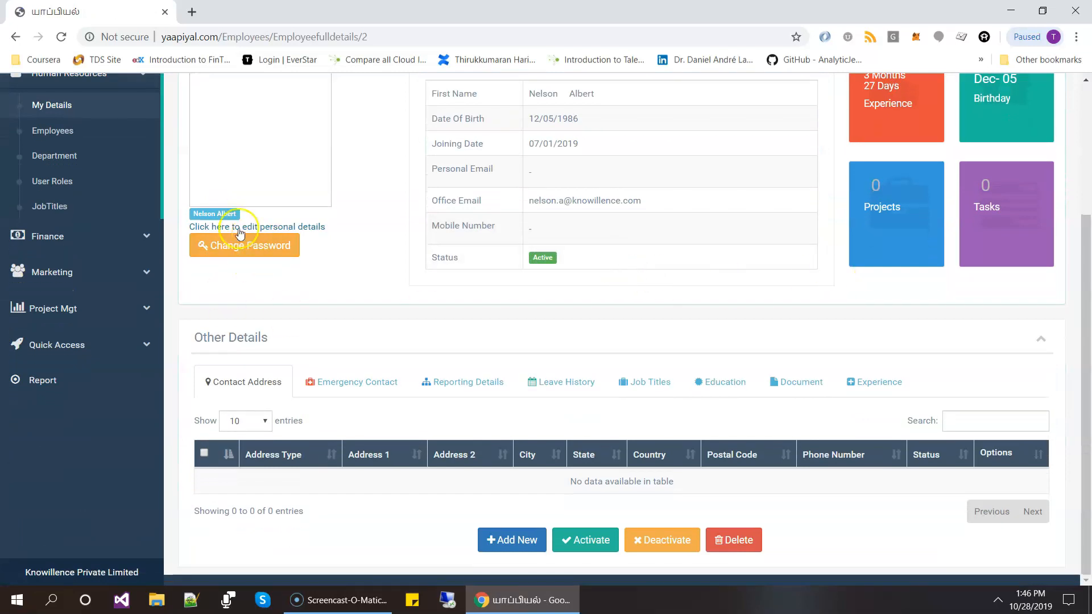
left_click(230, 226)
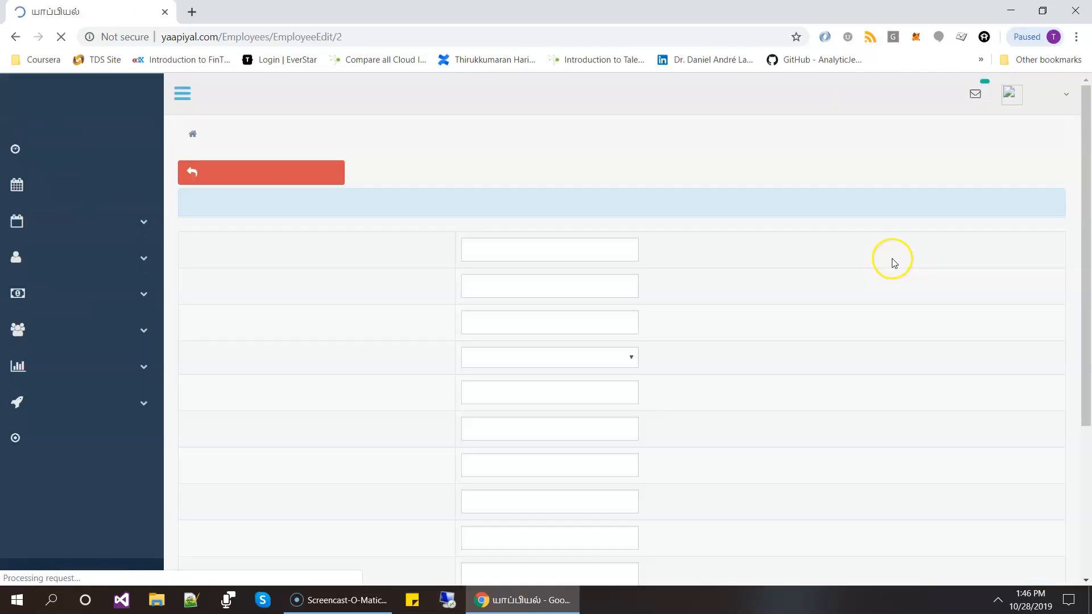
scroll(643, 375, "down", 4)
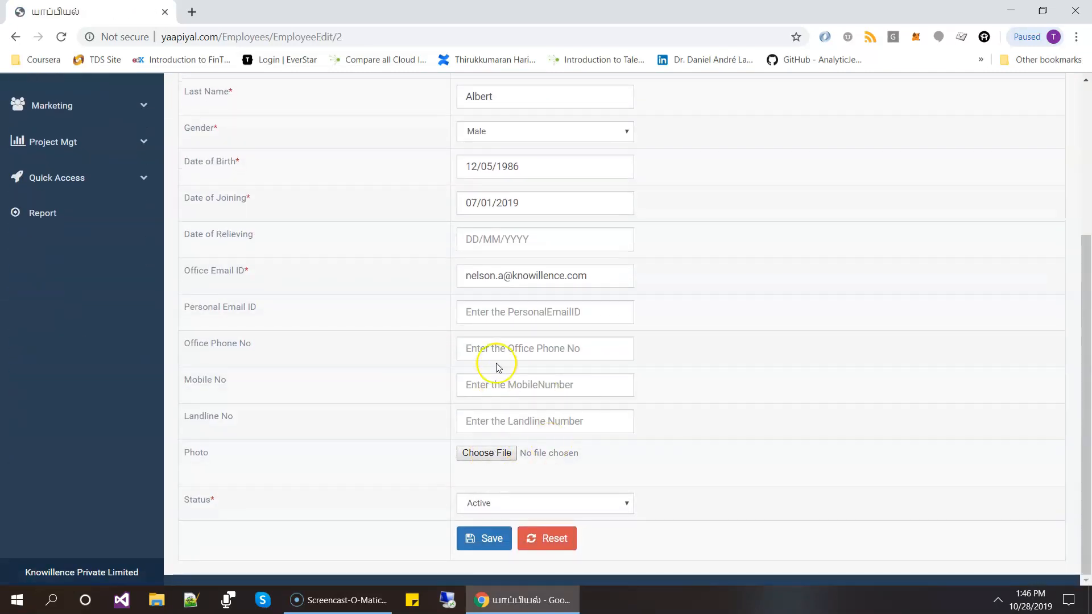
scroll(690, 364, "up", 3)
scroll(690, 363, "up", 1)
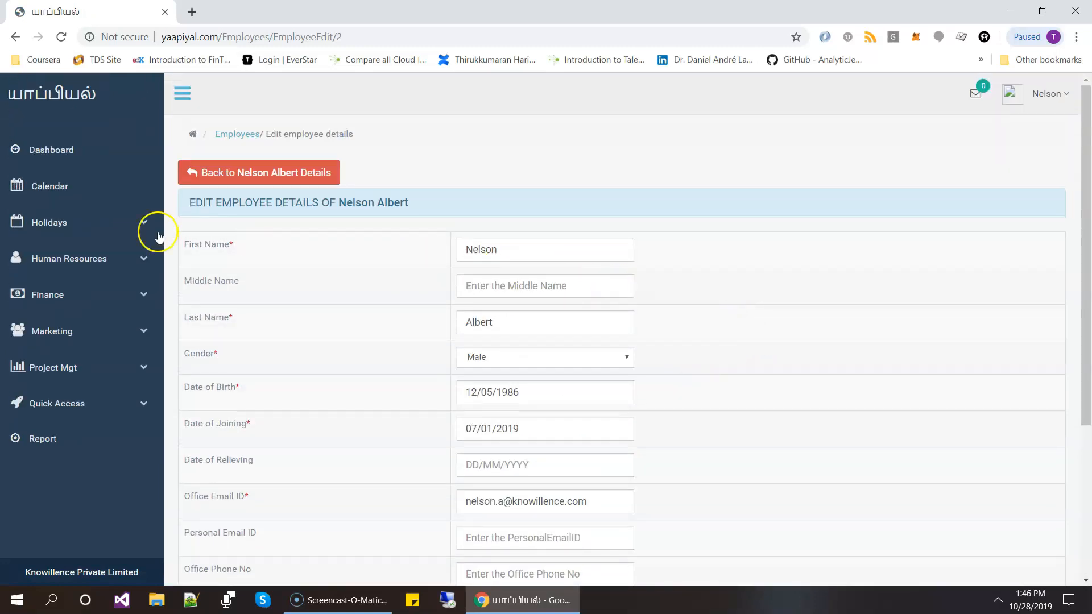
left_click(191, 174)
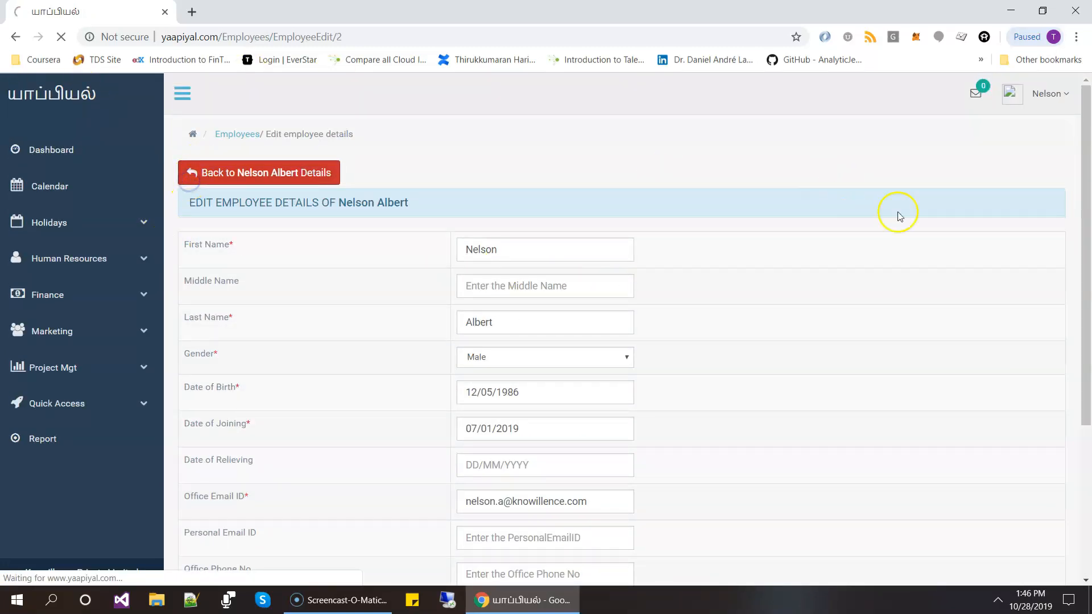
- Examine the employee's emergency contact, reporting details, leave history, job titles, education, document and experience sections, and look over the personal details
scroll(726, 270, "down", 2)
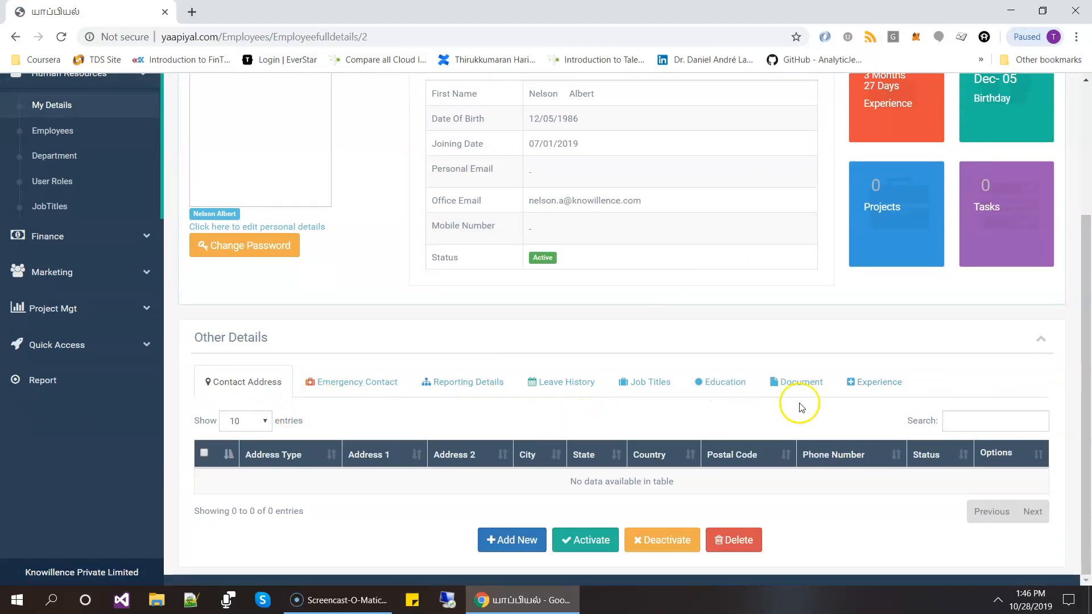
left_click(340, 383)
left_click(463, 379)
left_click(577, 381)
left_click(654, 373)
left_click(698, 379)
left_click(797, 374)
left_click(869, 377)
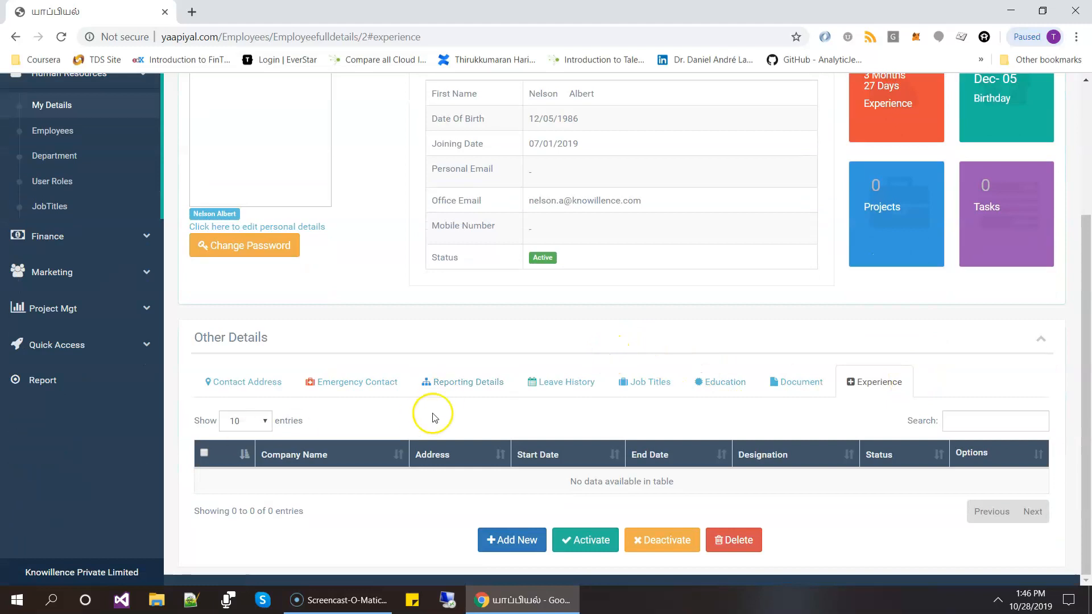
scroll(432, 415, "up", 3)
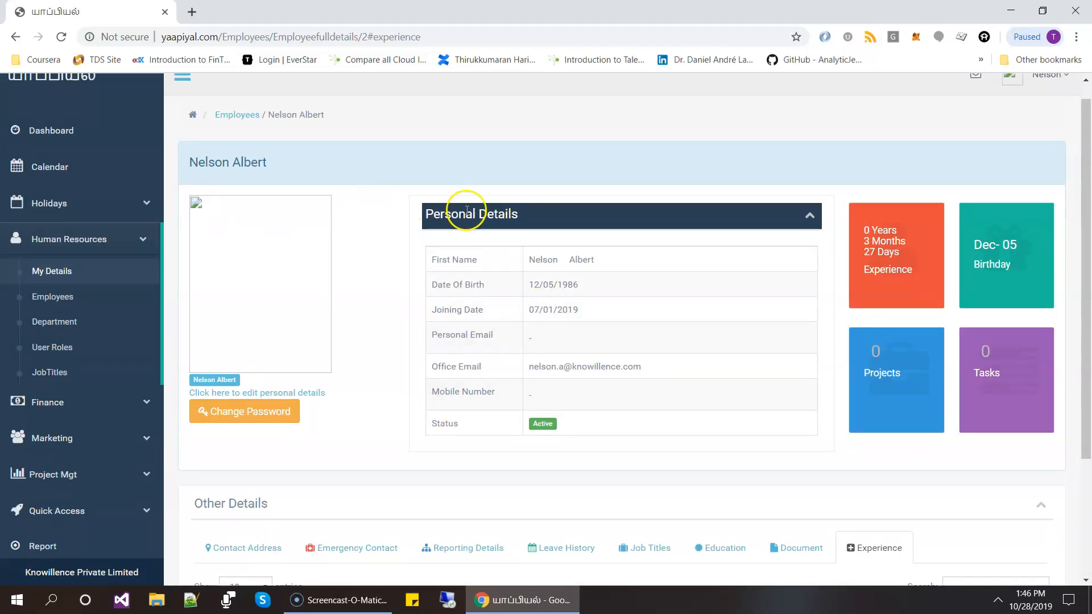
scroll(794, 163, "down", 3)
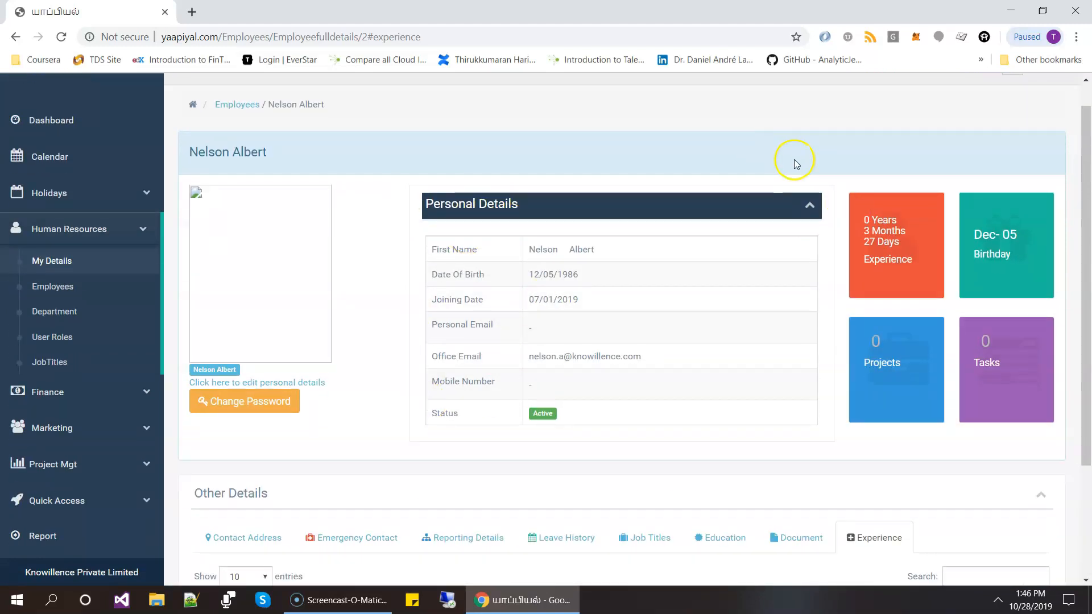
scroll(796, 164, "up", 1)
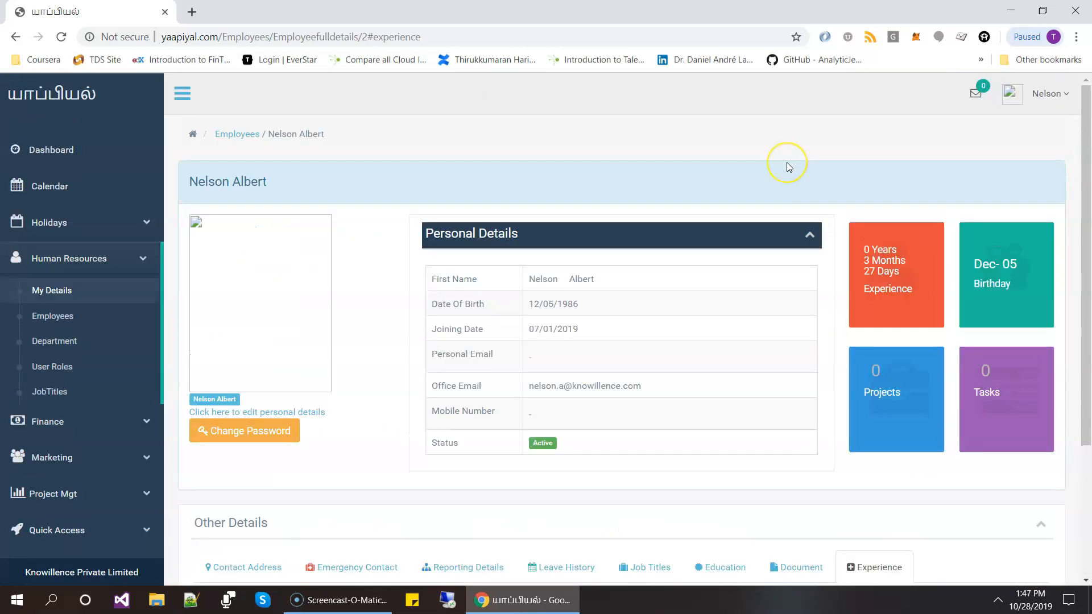